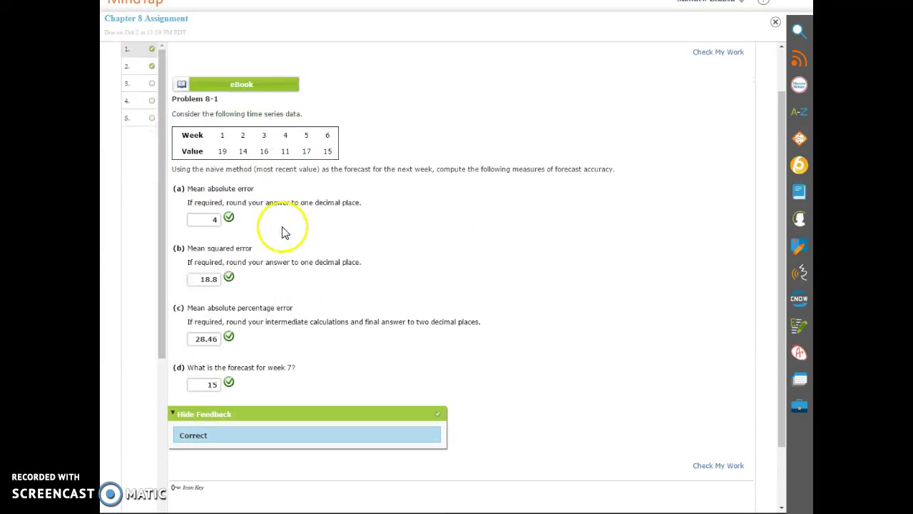
Empty the MAE, MSE (18.8), MAPE (28.46) and week 7 forecast (15) answer boxes.
click(214, 218)
key(BackSpace)
drag(204, 279, 235, 279)
key(BackSpace)
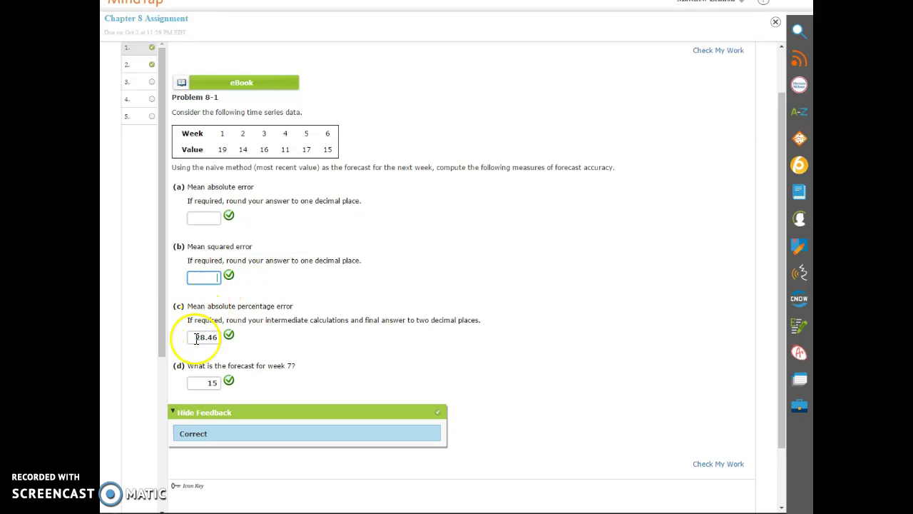
drag(204, 336, 231, 346)
key(BackSpace)
drag(191, 382, 217, 383)
key(BackSpace)
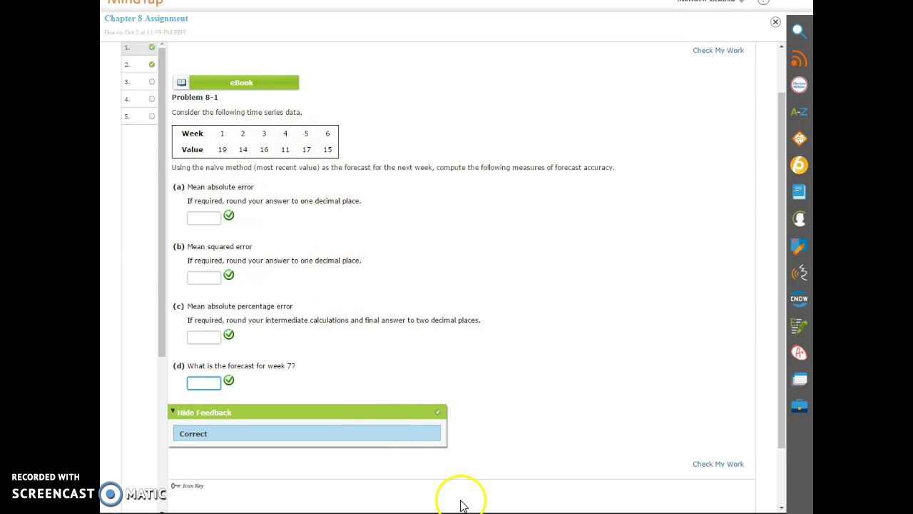
In Excel, number weeks 2 through 6 in cells A3:A7.
click(493, 510)
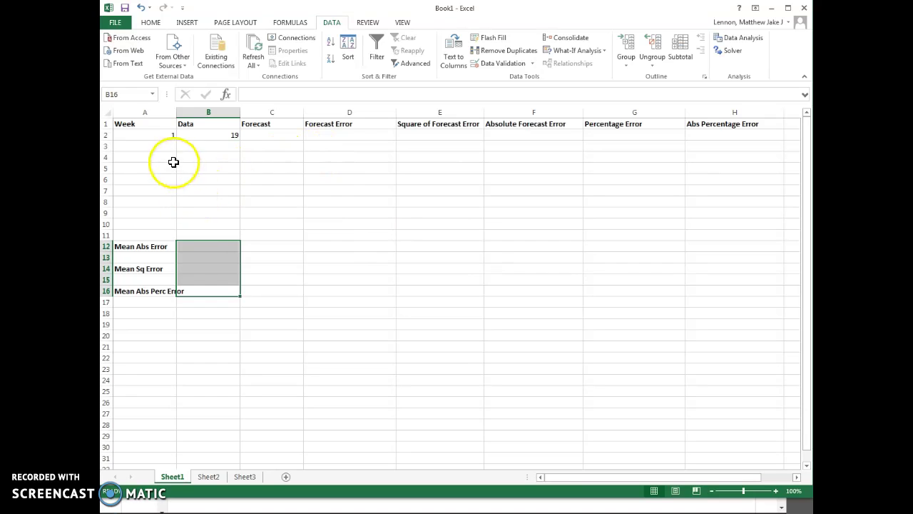
click(152, 145)
text(2)
key(Return)
text(3)
key(Return)
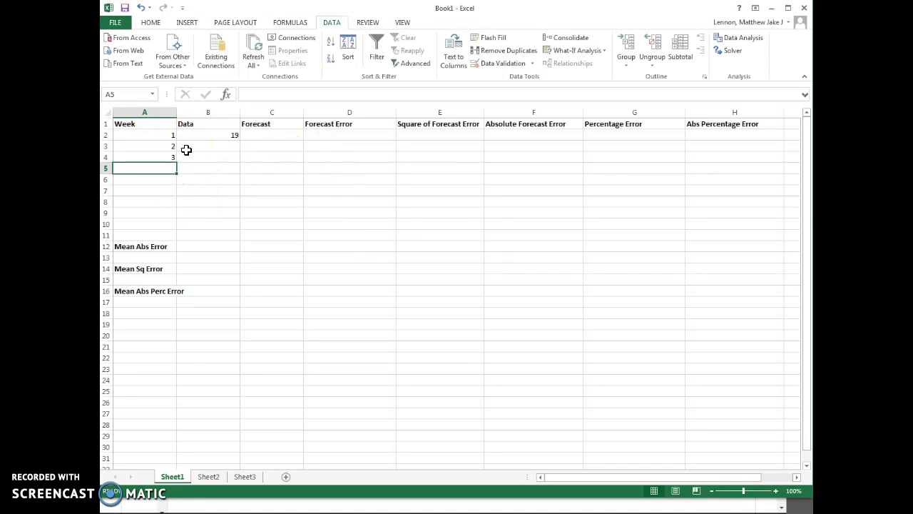
text(4)
key(Return)
text(5)
key(Return)
text(6)
key(Return)
Enter the data values 14, 16 and 11 in B3:B5, reading them from MindTap.
click(220, 149)
scroll(326, 342, down, 1)
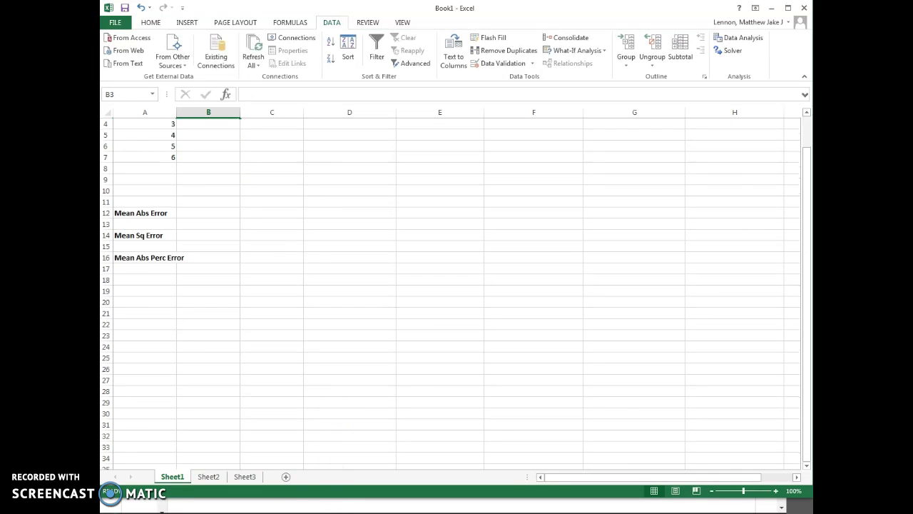
key(alt+Tab)
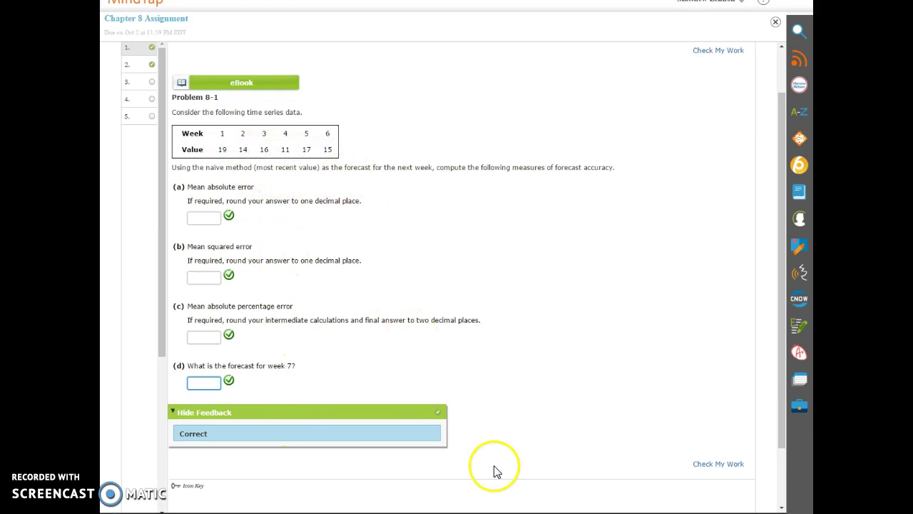
mouse_move(613, 513)
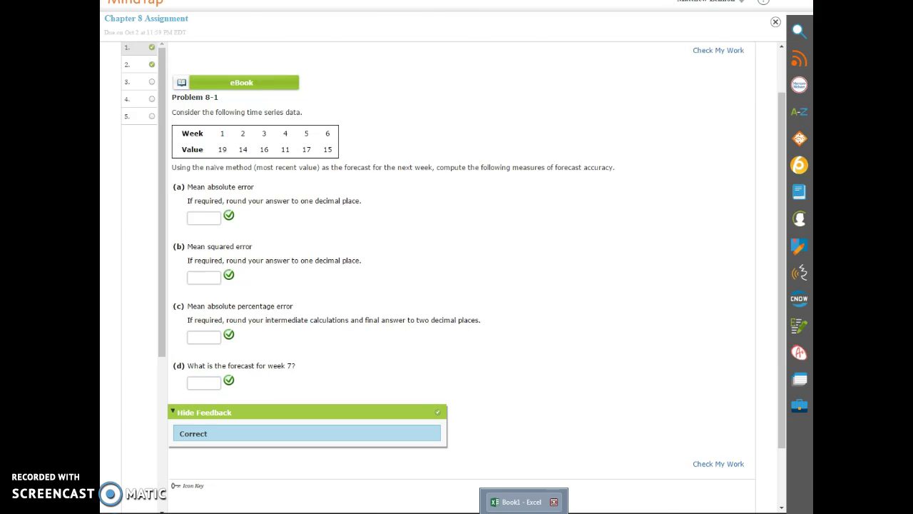
click(521, 506)
text(14)
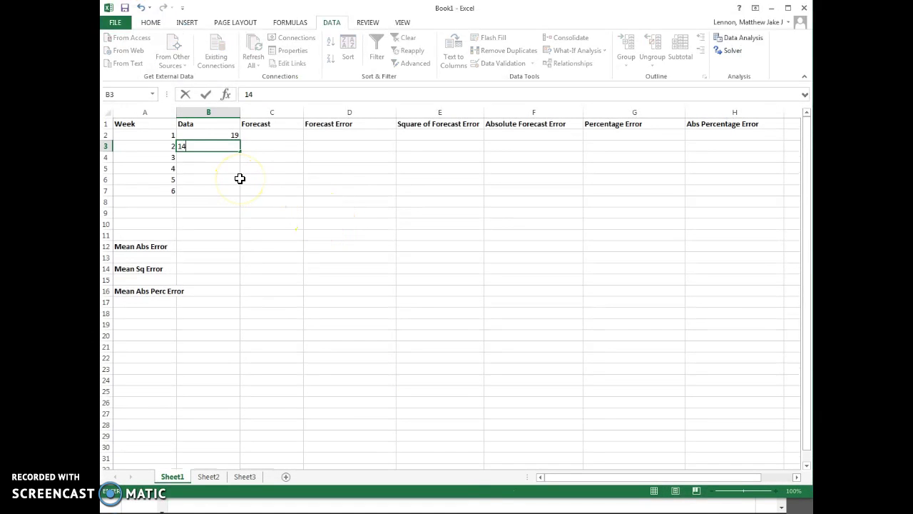
key(Return)
text(16)
key(Return)
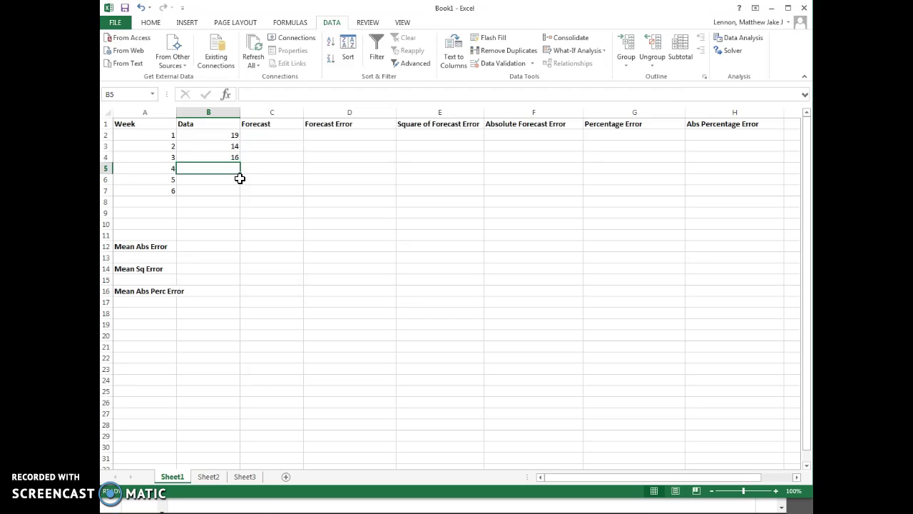
text(11)
key(Return)
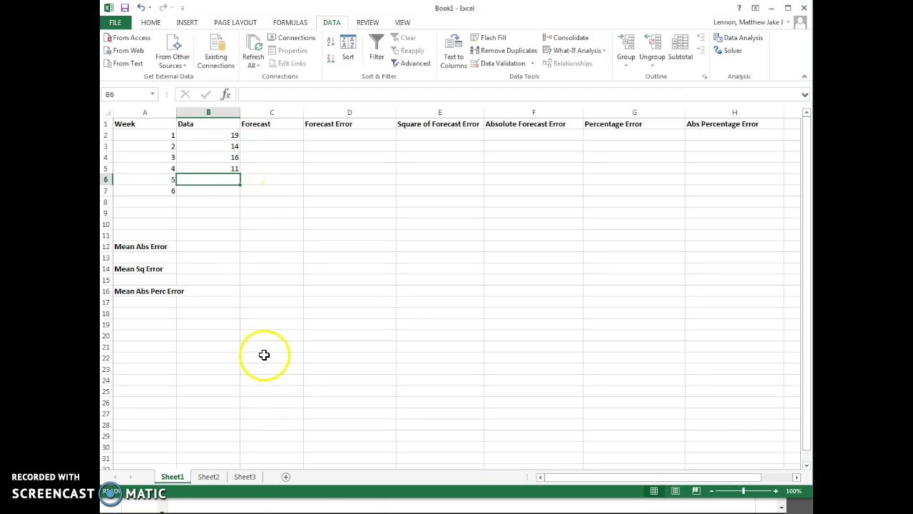
Add data values 17 and 15 in B6:B7 and verify them against MindTap.
key(alt+Tab)
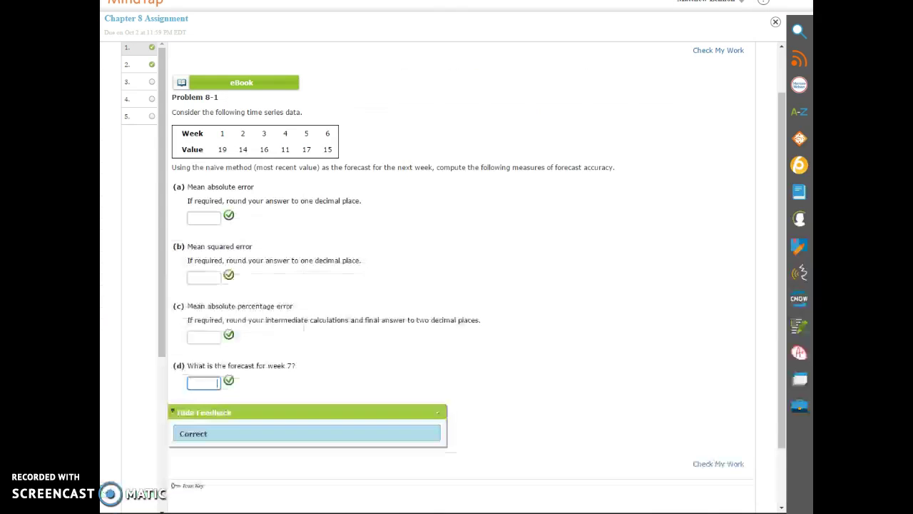
key(alt+Tab)
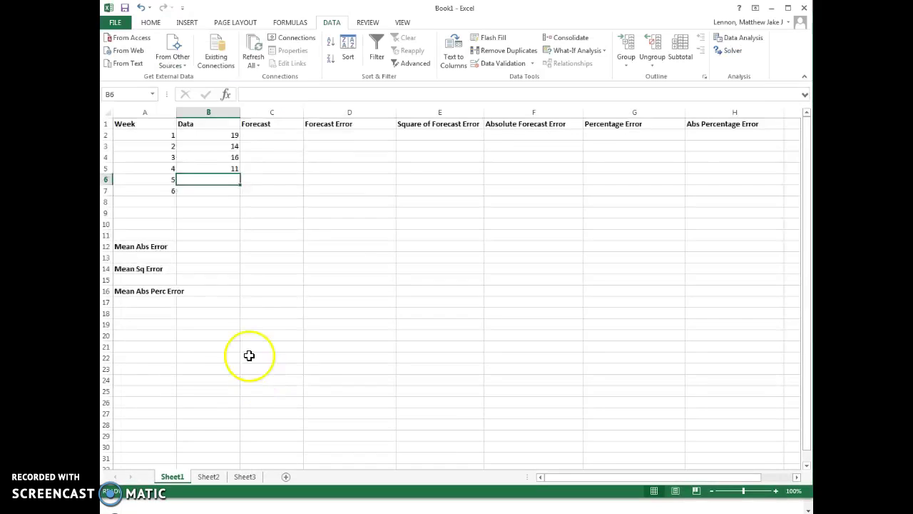
text(17)
key(Return)
text(15)
key(Return)
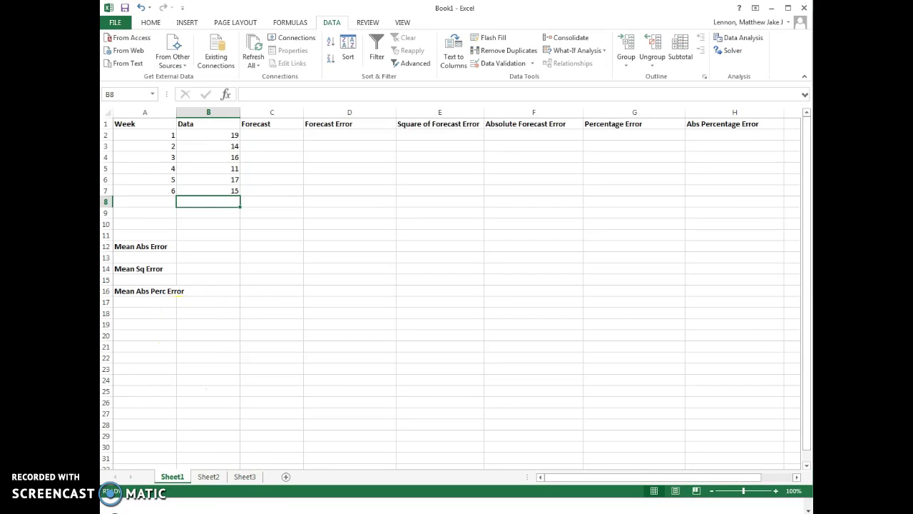
key(alt+Tab)
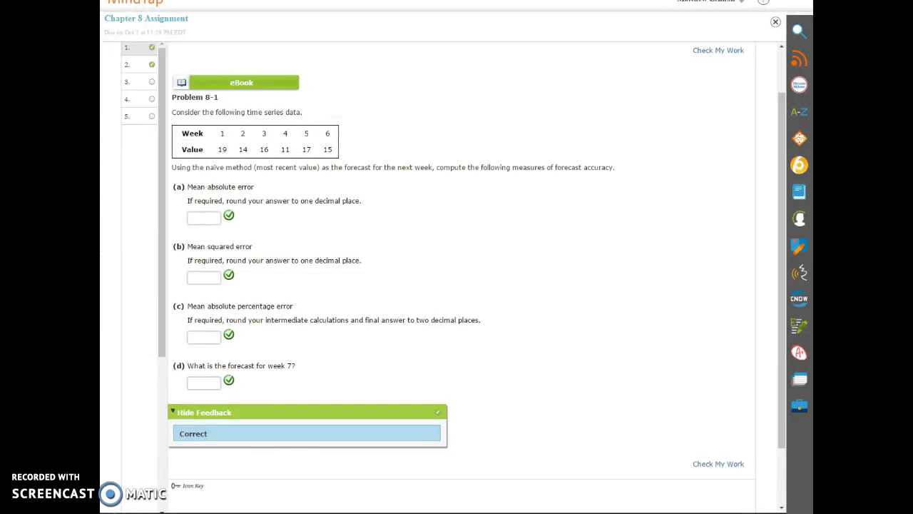
key(alt+Tab)
click(262, 135)
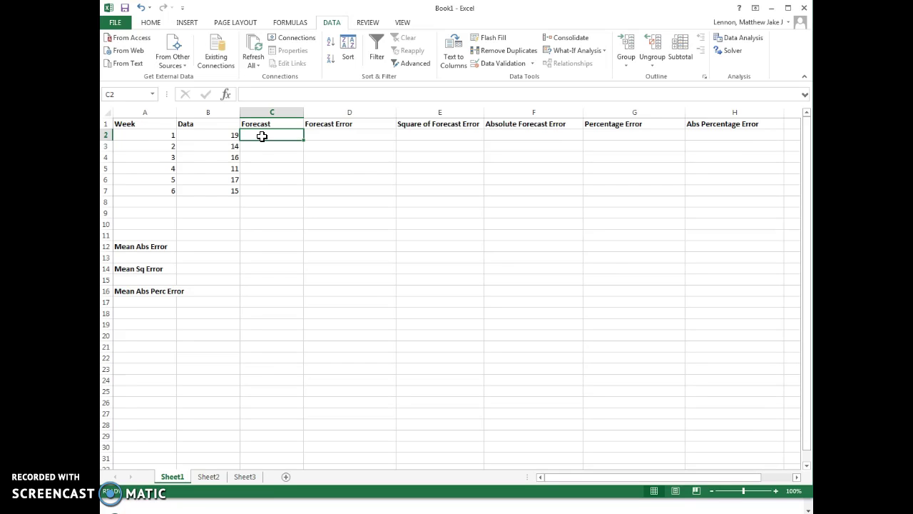
Enter week 1's value 19 as the week 2 forecast in C3.
key(Return)
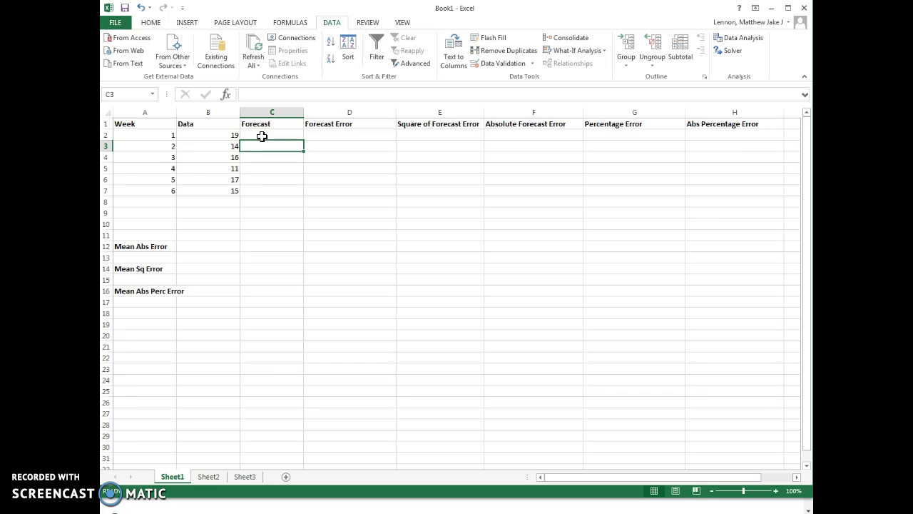
key(Up)
key(Left)
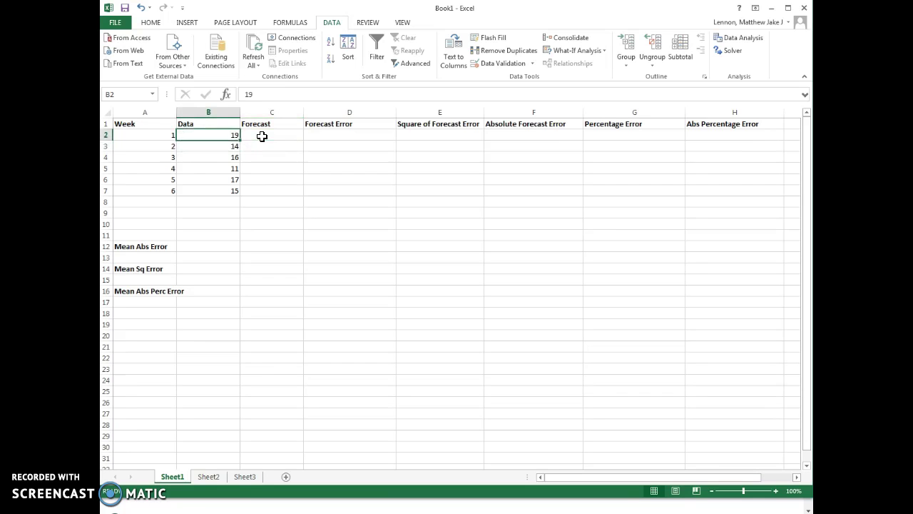
key(Down)
key(Right)
key(Up)
key(Left)
click(262, 136)
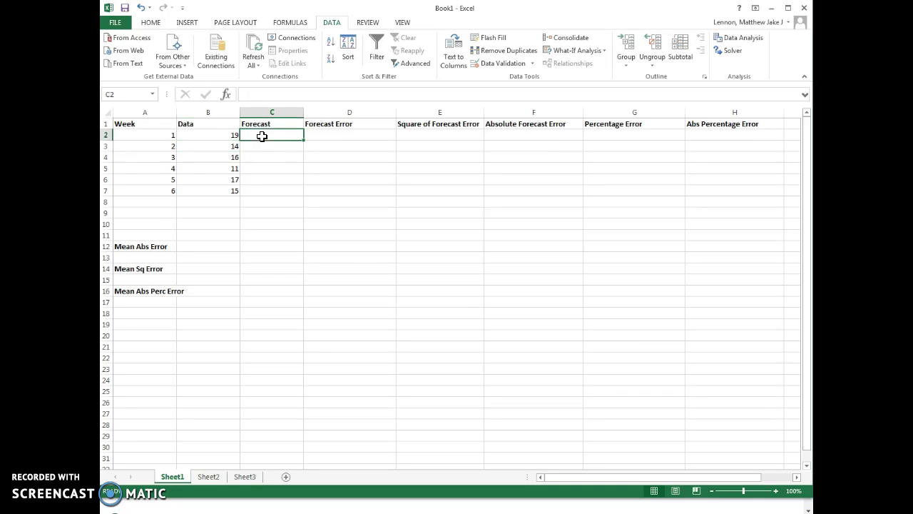
key(Left)
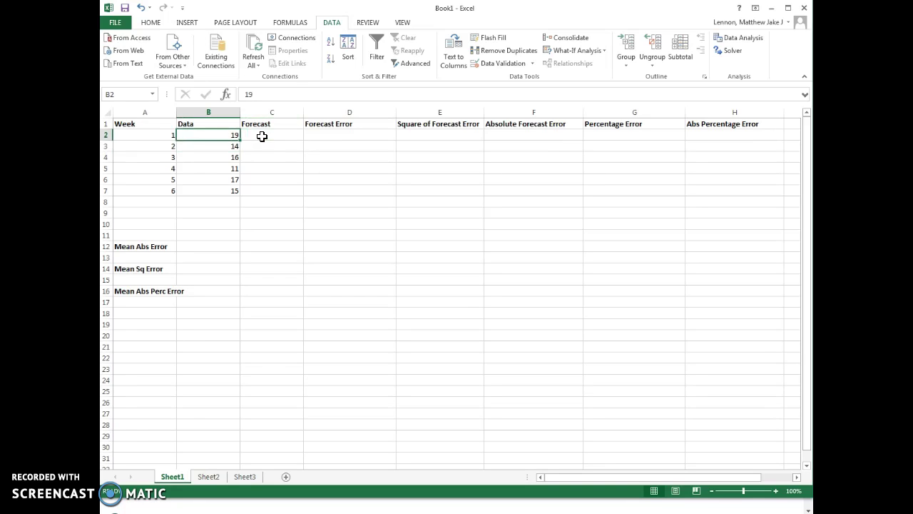
click(262, 136)
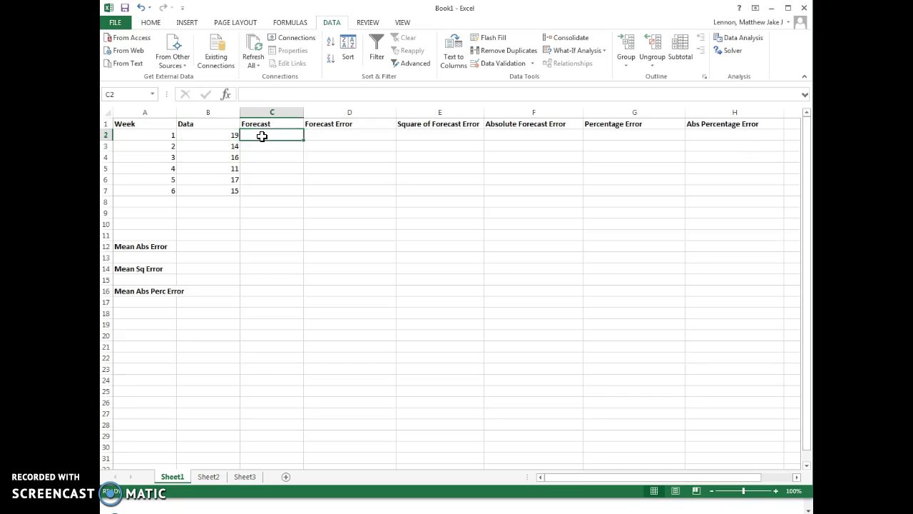
key(Down)
text(1)
key(Return)
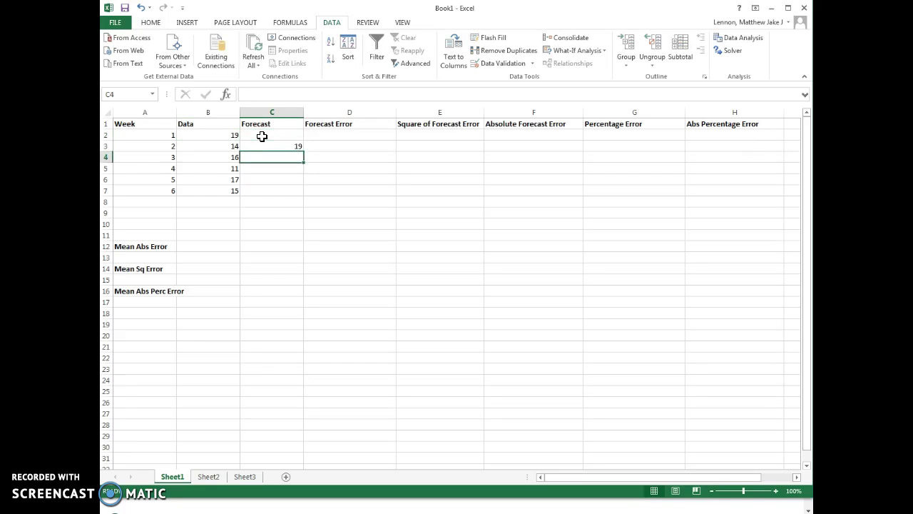
Enter the forecasts 14, 16, 11 and 17 in C4:C7.
key(Up)
key(Left)
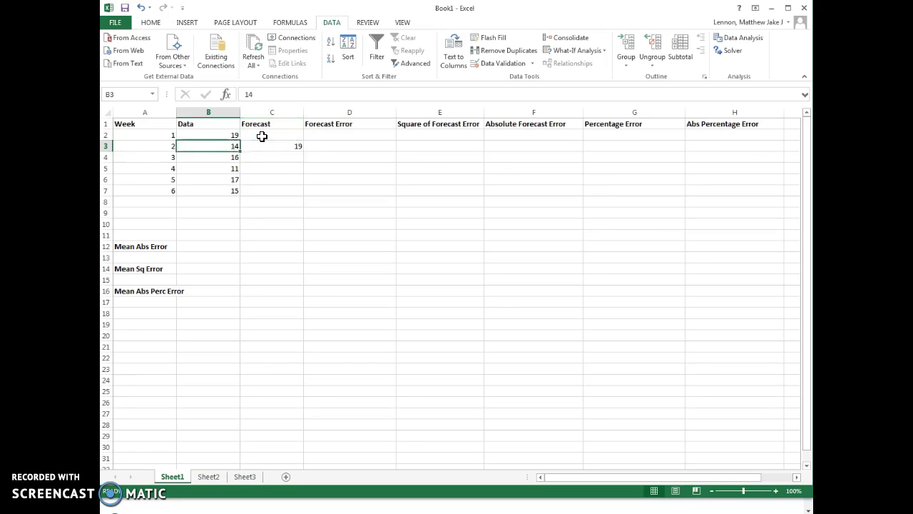
key(Down)
key(Right)
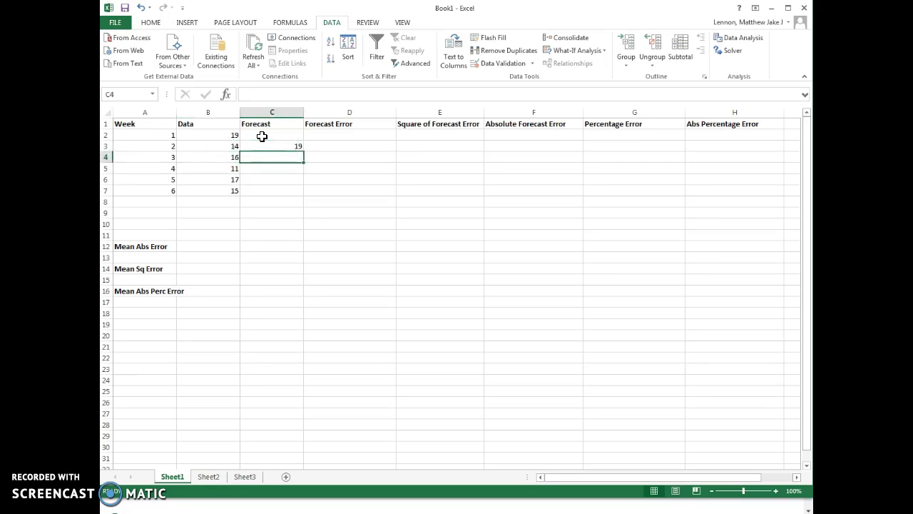
text(14)
key(Return)
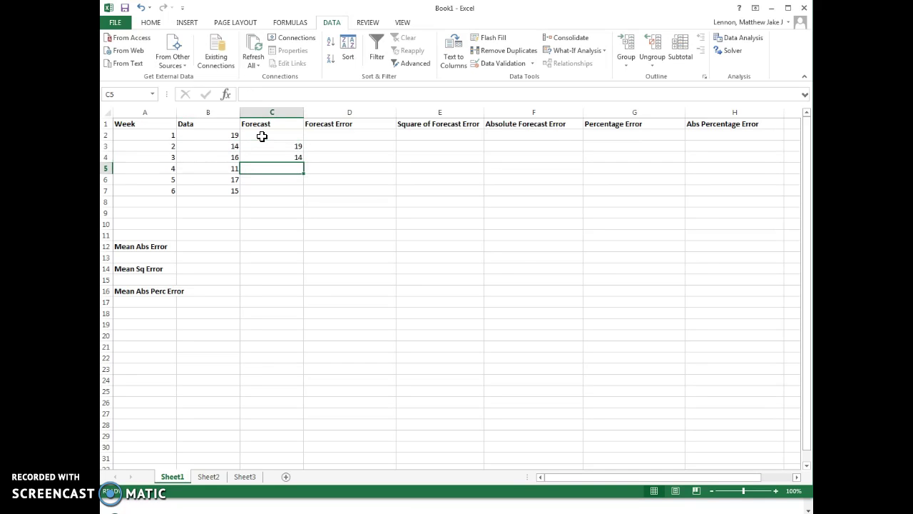
text(16)
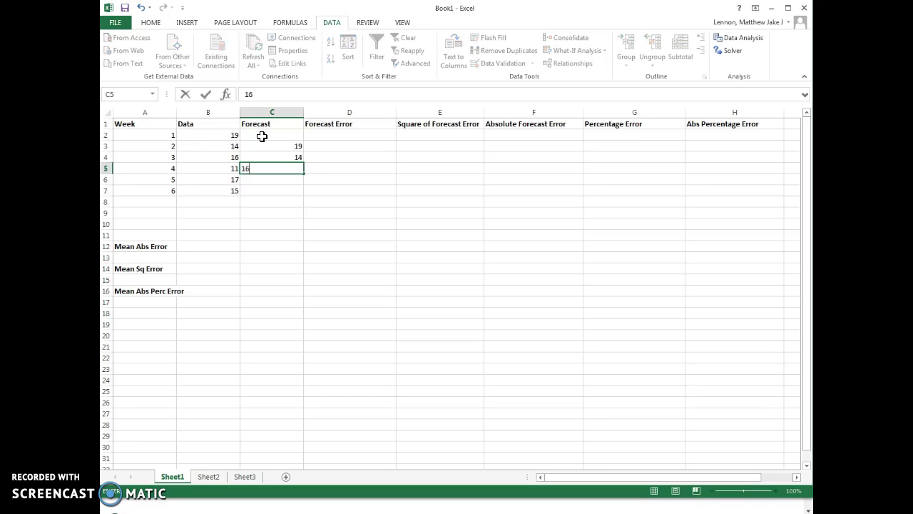
key(Return)
text(11)
key(Return)
text(17)
key(Return)
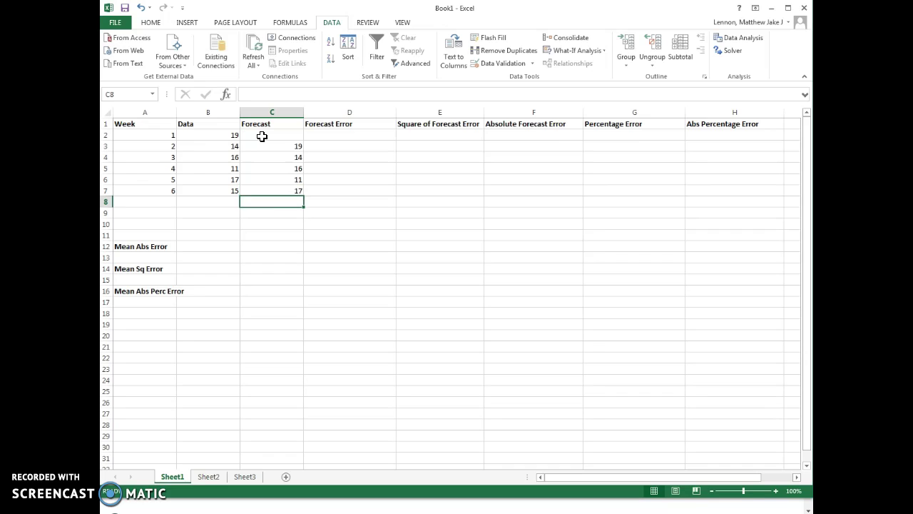
Compare the week 6 data with the forecasts and position at cell D3.
key(Left)
key(Up)
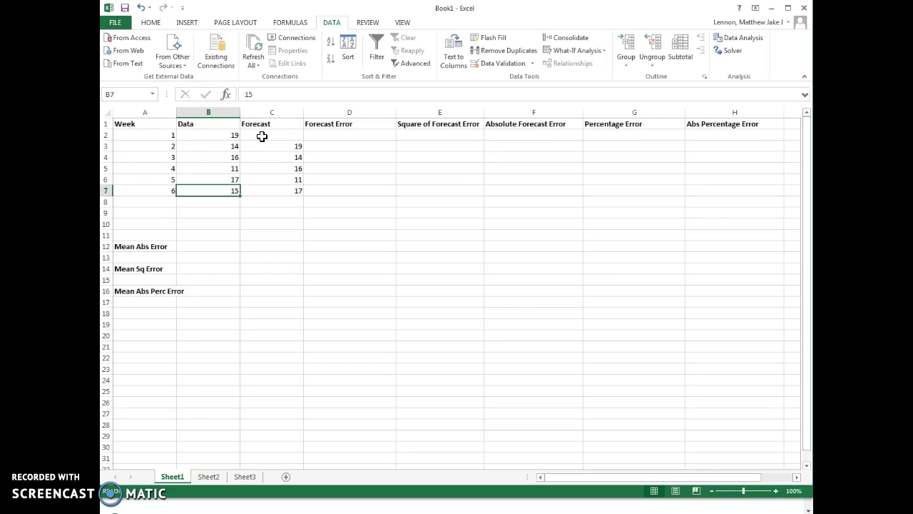
key(Down)
key(Right)
key(Up)
key(Up)
key(Up)
key(Right)
key(Up)
key(Up)
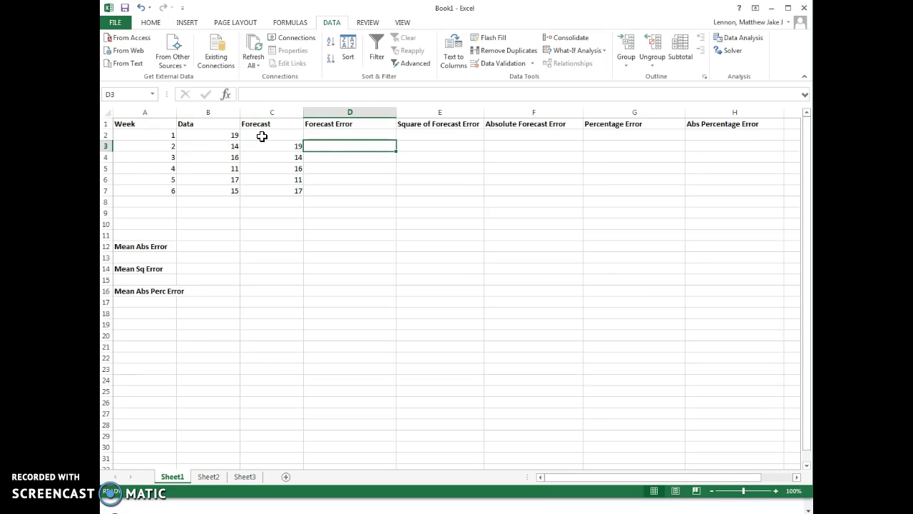
Enter =B3-C3 in D3 and fill it down to D7.
text(=)
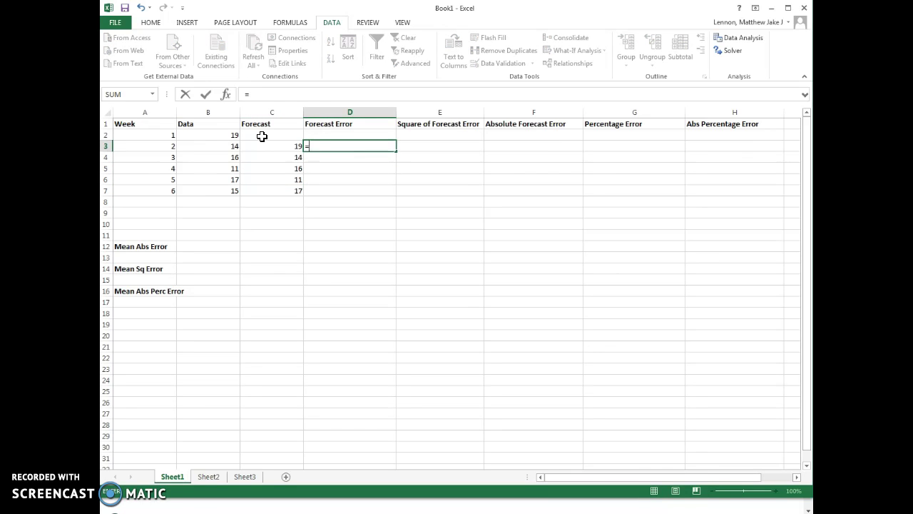
click(236, 146)
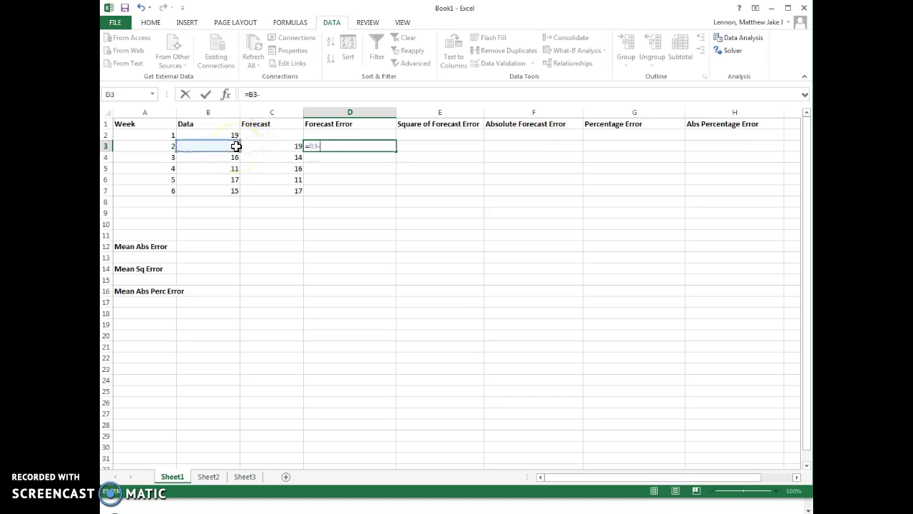
click(261, 146)
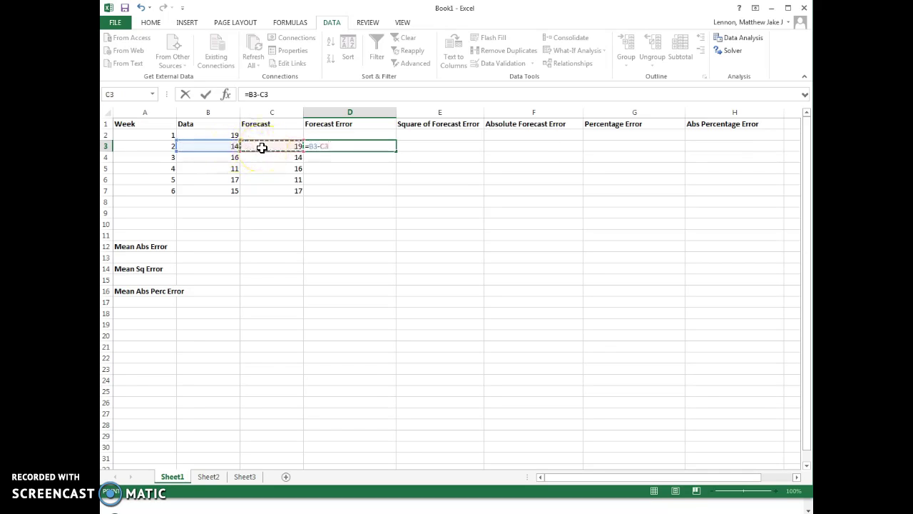
key(Return)
click(330, 152)
click(349, 146)
drag(394, 151, 392, 194)
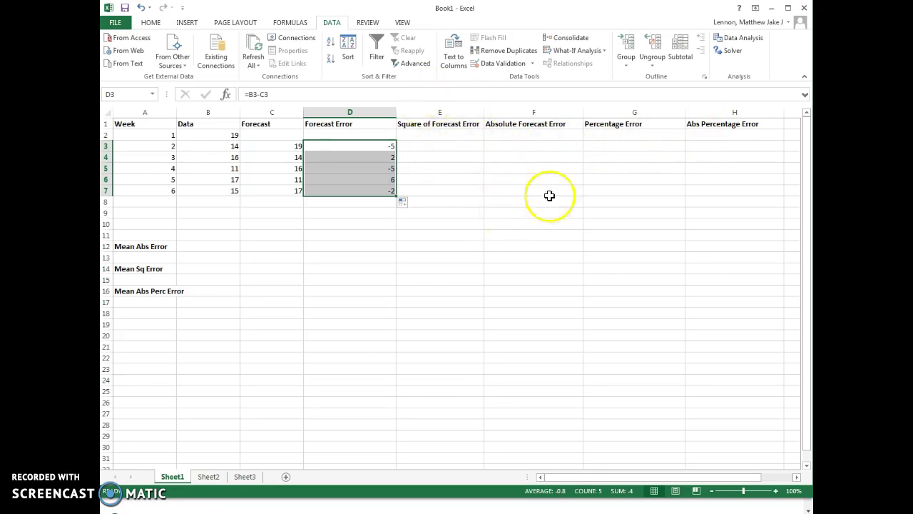
Begin the squared-error formula in E3 referencing D3.
click(459, 147)
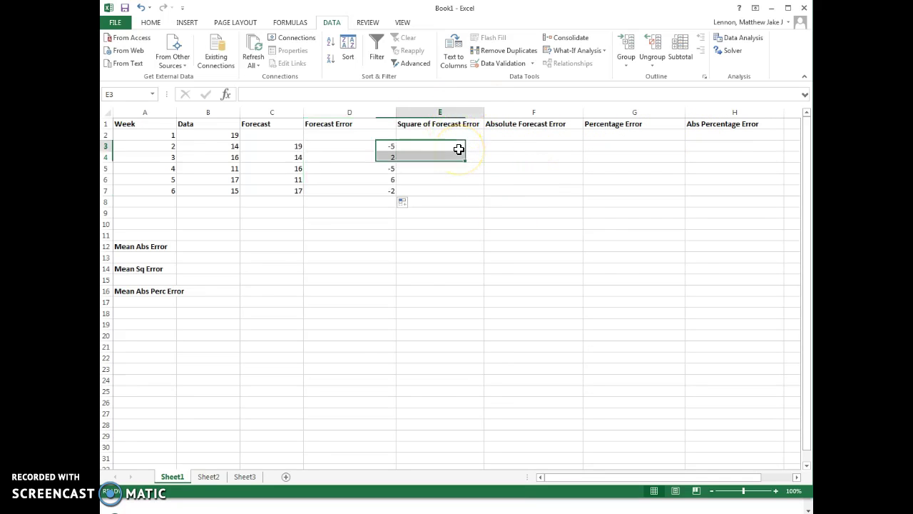
text(=)
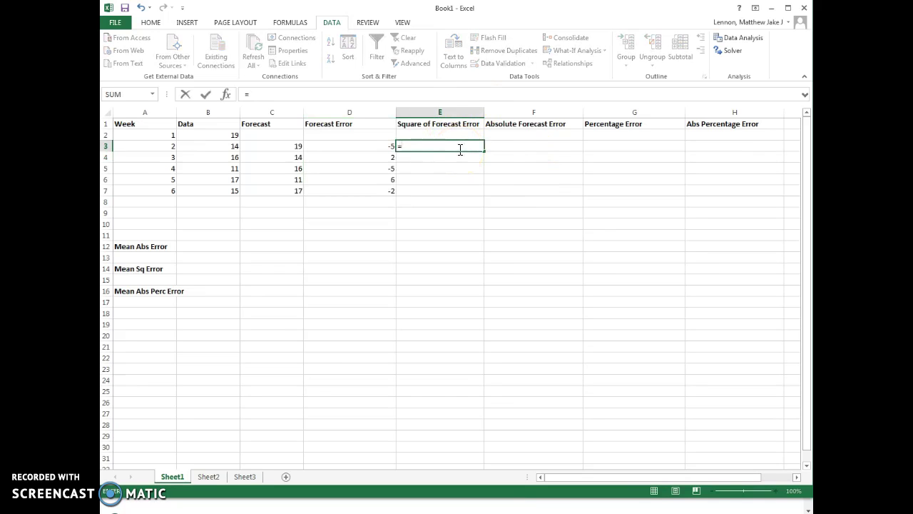
click(380, 145)
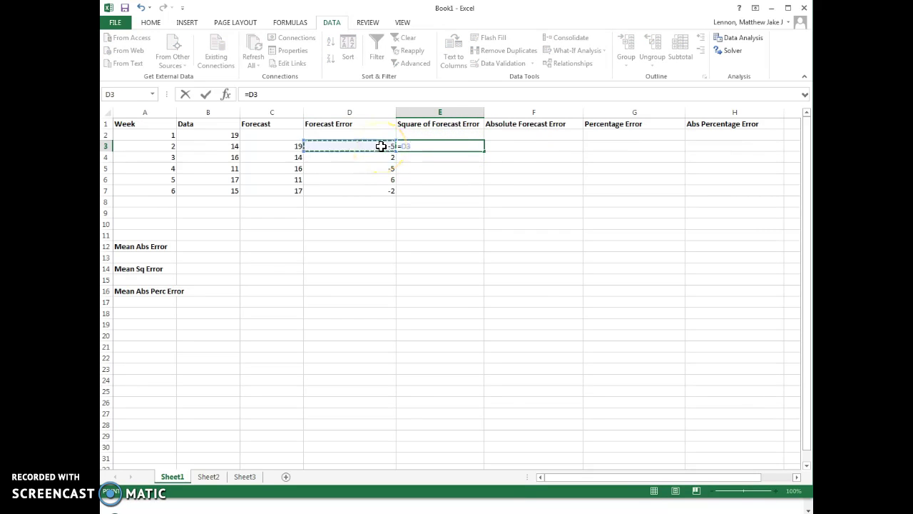
Finish the squared error formula in E3 and fill down to E7 (25, 4, 25, 36, 4).
key(Return)
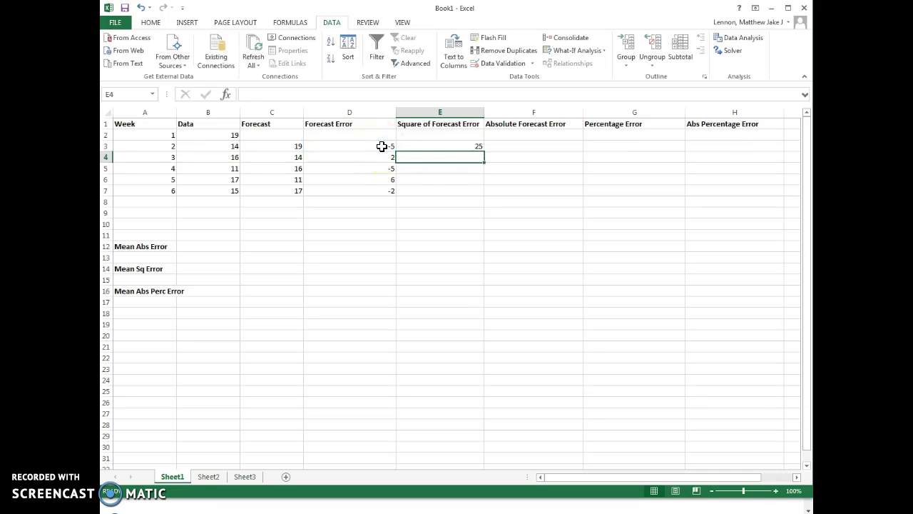
click(432, 147)
drag(483, 150, 471, 192)
Enter =ABS(D3) in F3 and fill down to F7 for absolute errors 5, 2, 5, 6, 2.
click(503, 146)
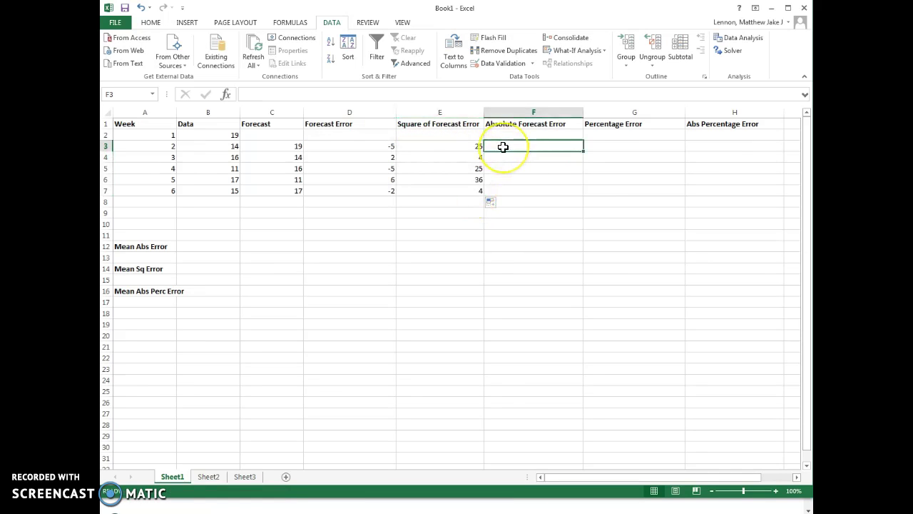
text(=)
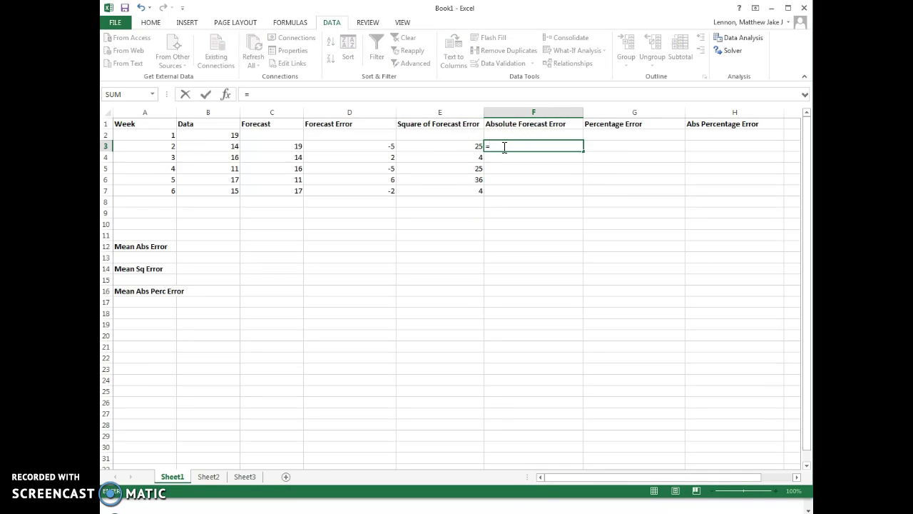
text(abs)
key(Tab)
click(386, 146)
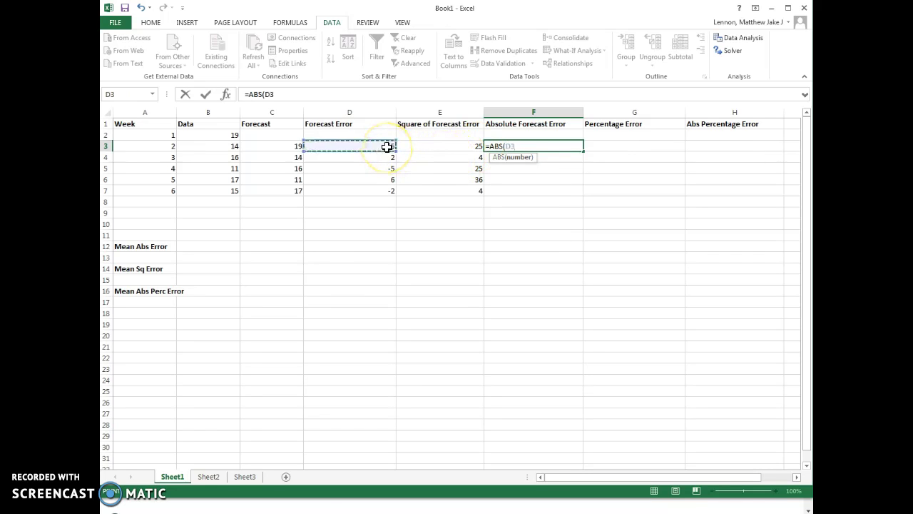
text())
key(Return)
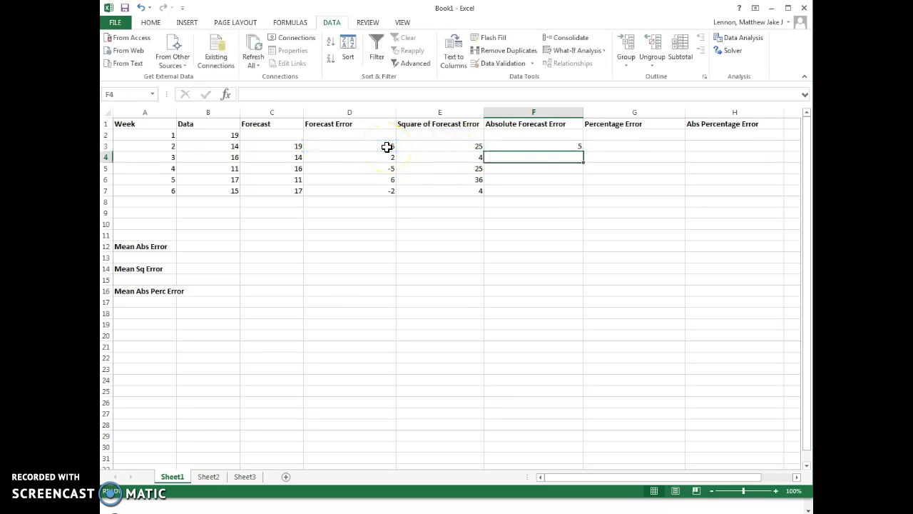
click(506, 146)
drag(582, 150, 584, 194)
Compute percentage errors =D3/B3 in G3 and fill down to G7.
click(631, 149)
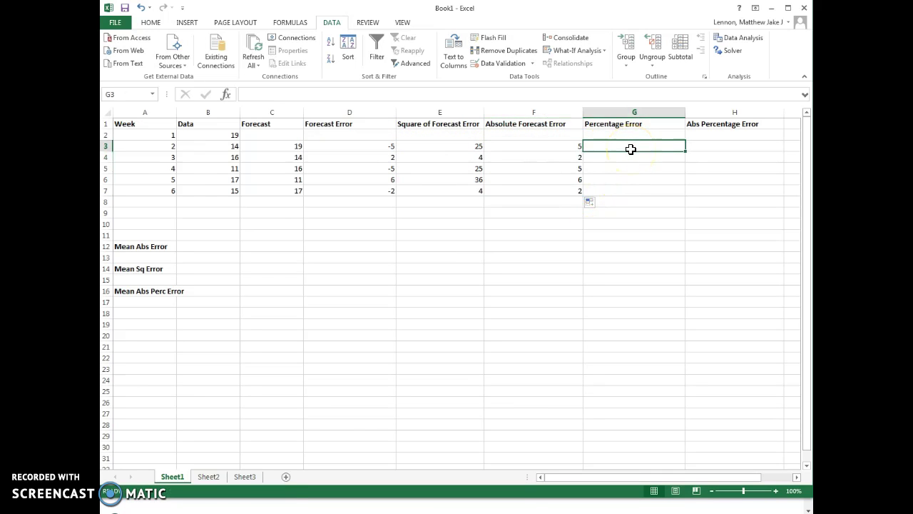
text(=)
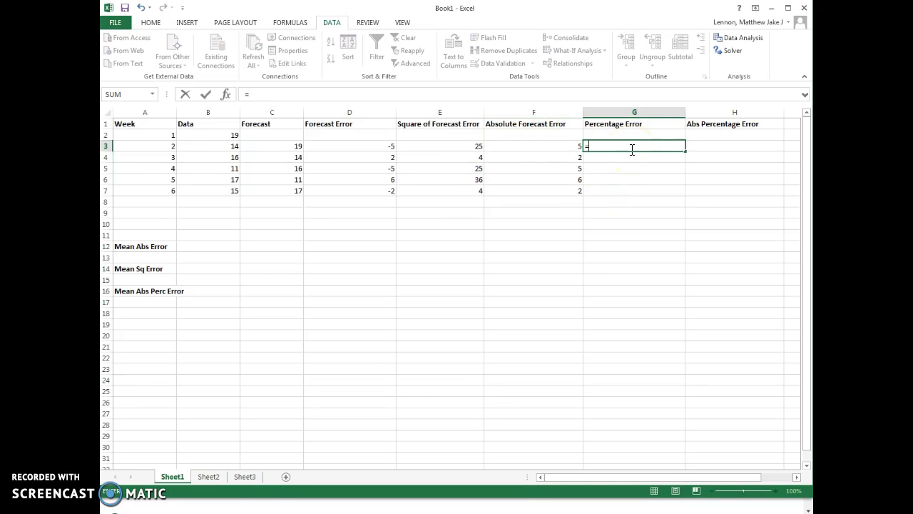
click(382, 147)
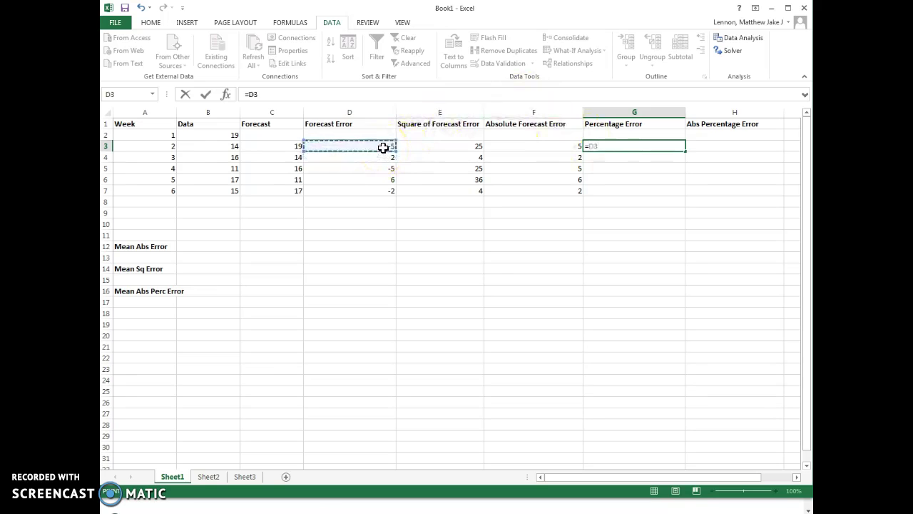
text(/)
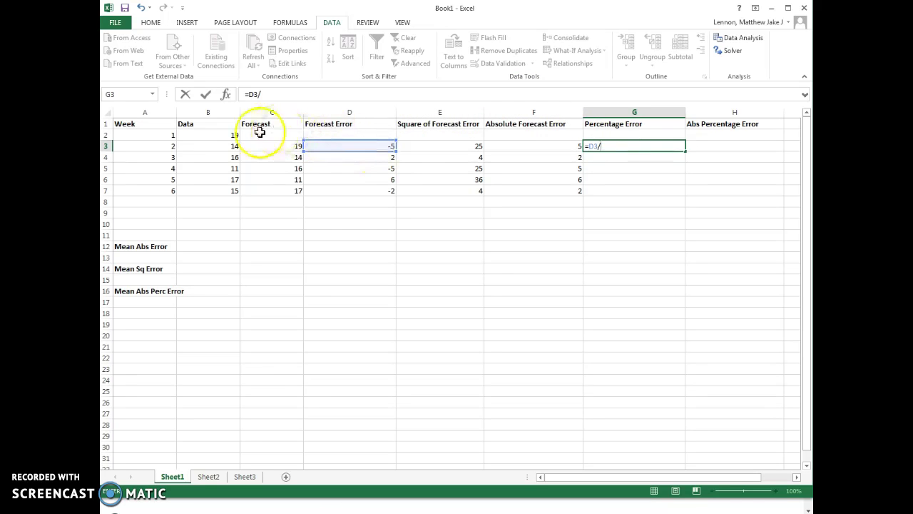
click(221, 148)
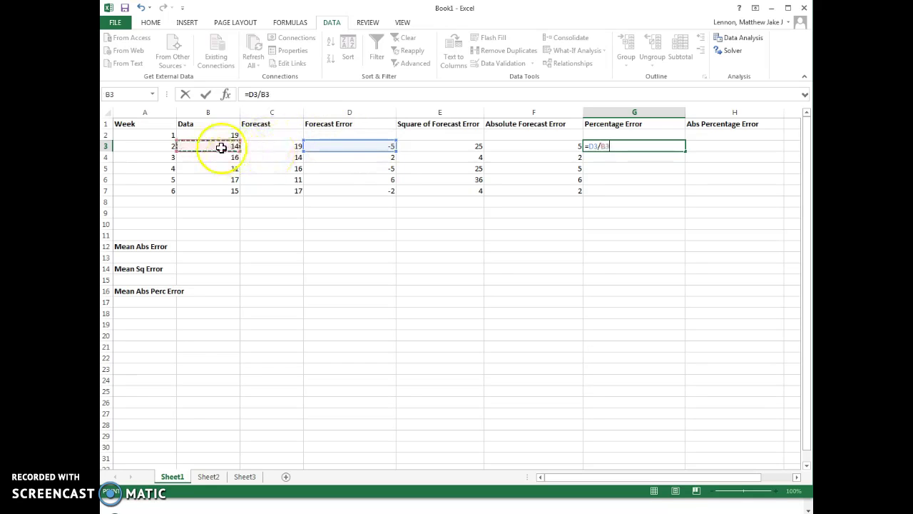
key(Return)
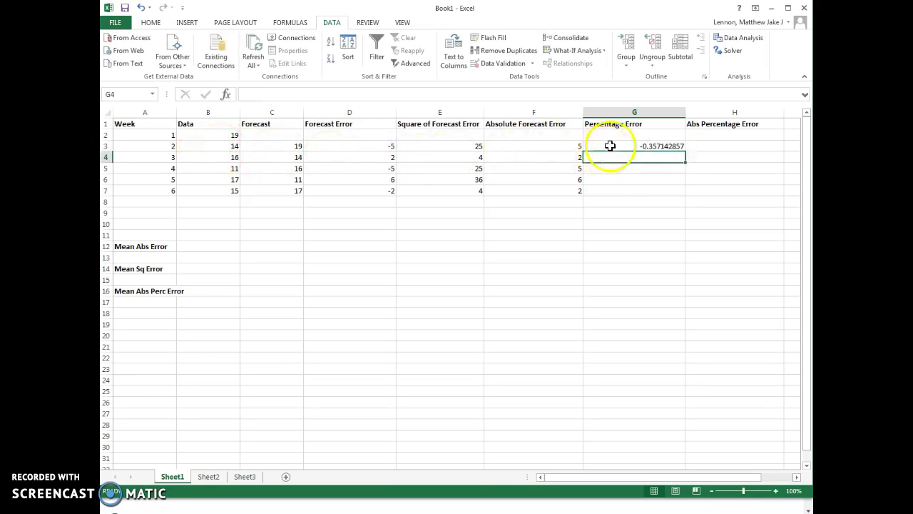
click(675, 145)
drag(684, 150, 675, 192)
Enter =ABS(G3) in H3 and fill down to H7 for absolute percentage errors.
click(727, 148)
text(=ab)
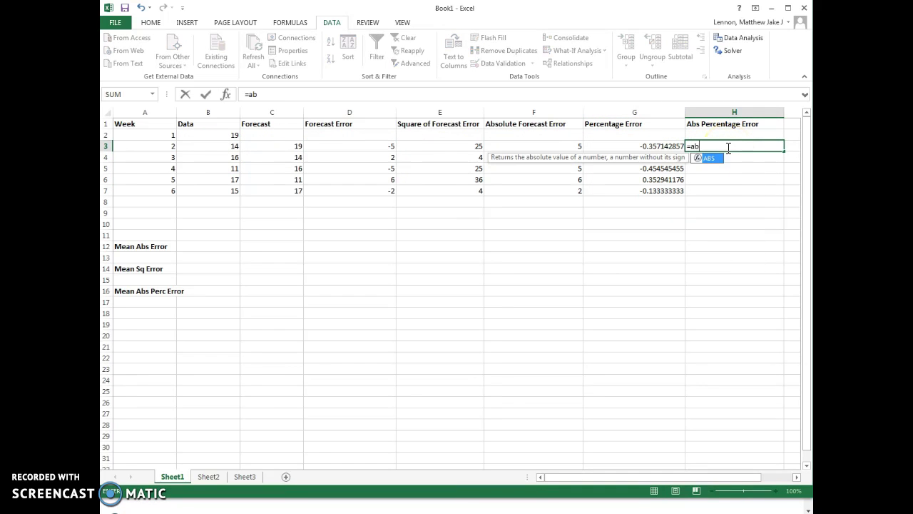
key(Tab)
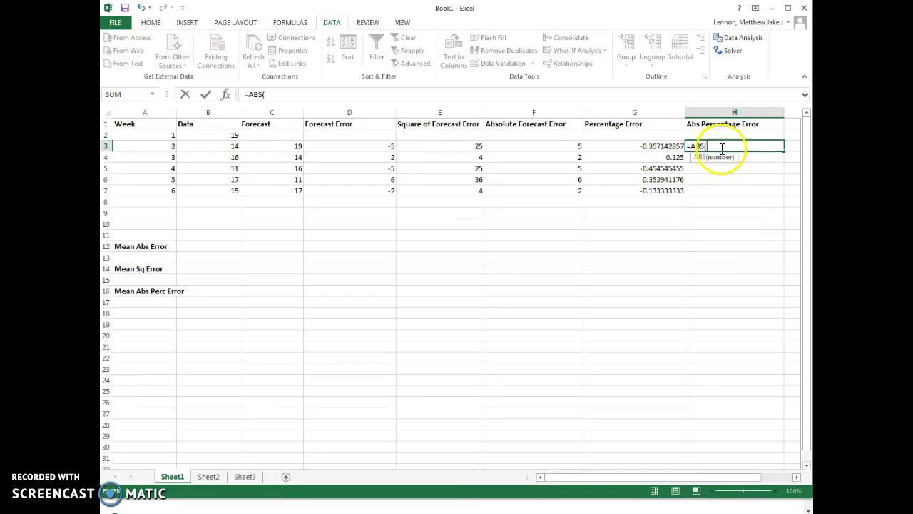
click(670, 146)
text())
key(Return)
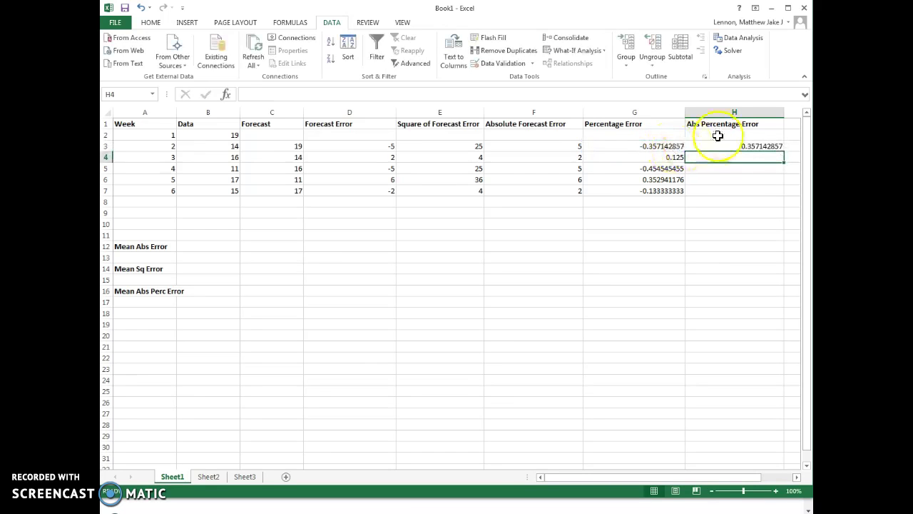
click(744, 146)
drag(787, 152, 778, 197)
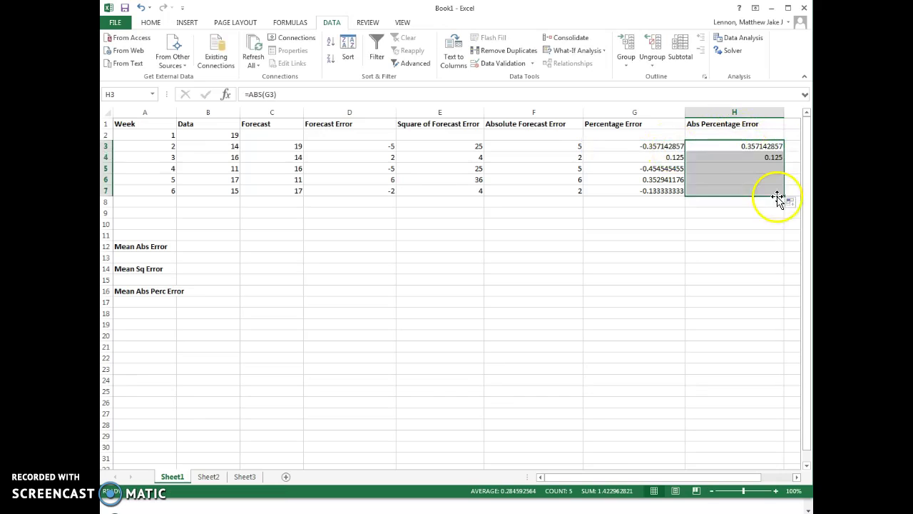
Average F3:F7 in B12 for MAE 4 and E3:E7 in B14 for MSE 18.8.
click(184, 248)
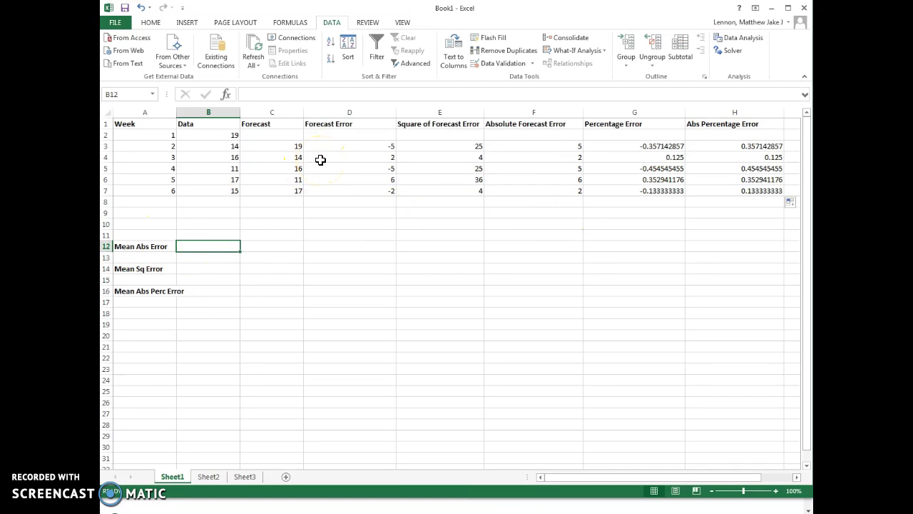
text(=avera)
key(Tab)
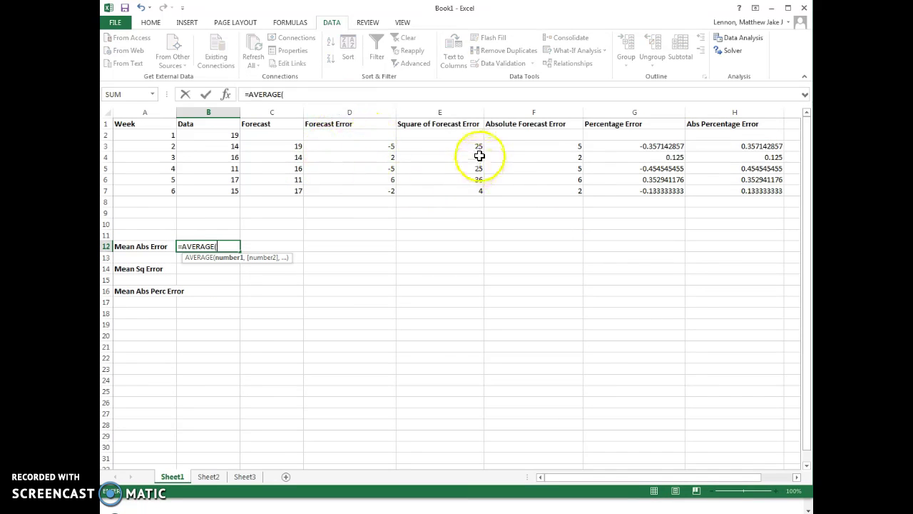
drag(540, 148, 539, 188)
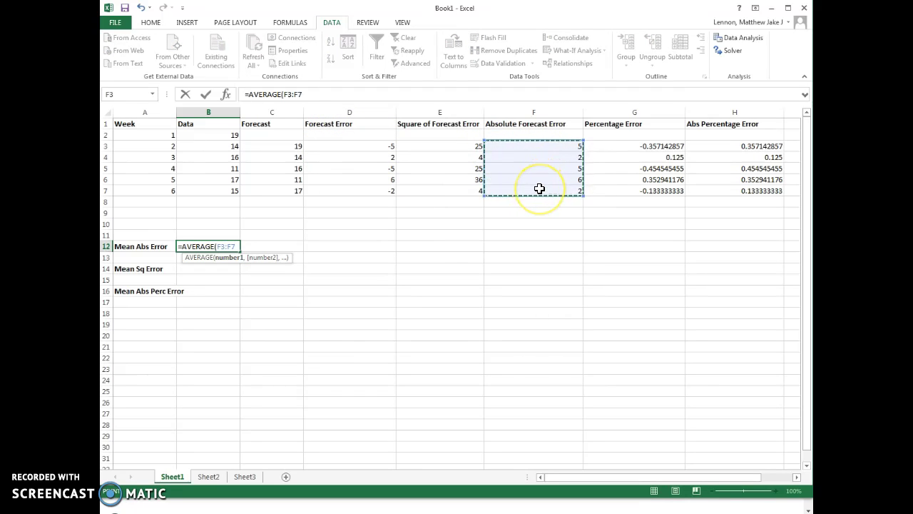
key(Return)
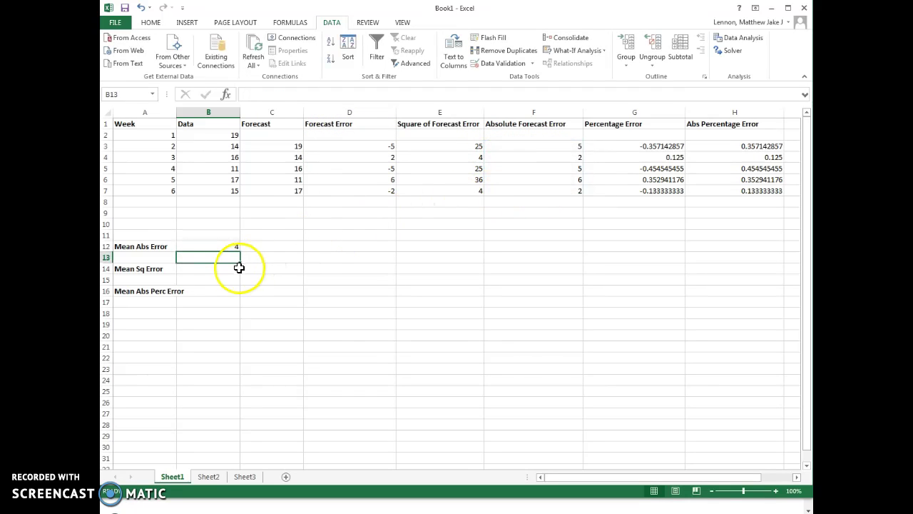
click(227, 269)
text(=AVERAGE()
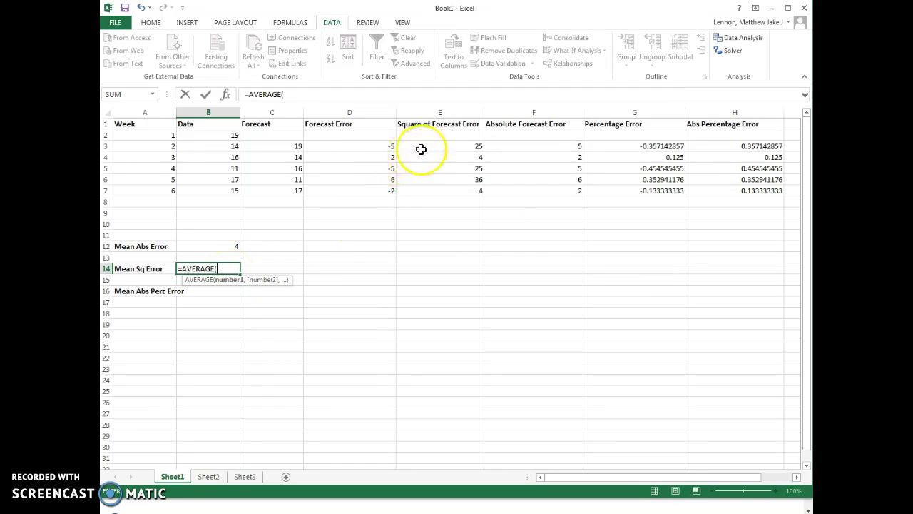
drag(422, 148, 430, 192)
key(Return)
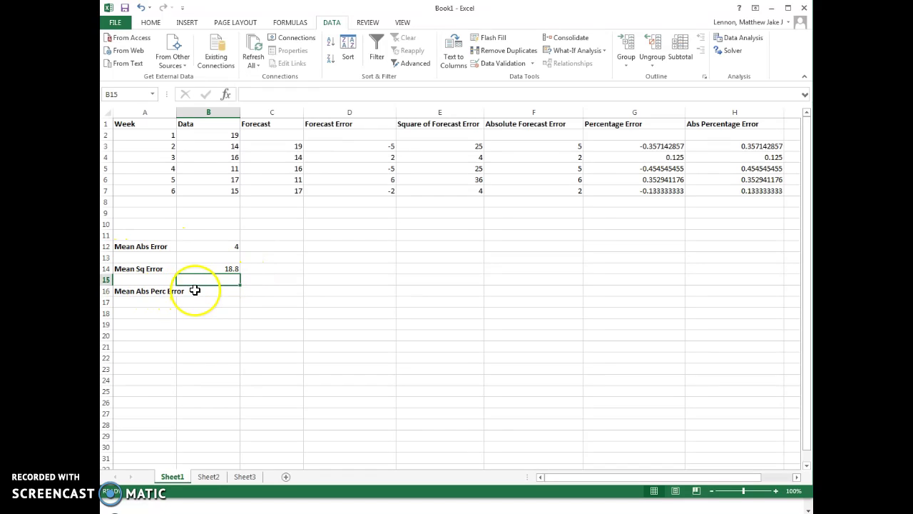
Average H3:H7 in B16 to get MAPE 0.284592564.
click(195, 290)
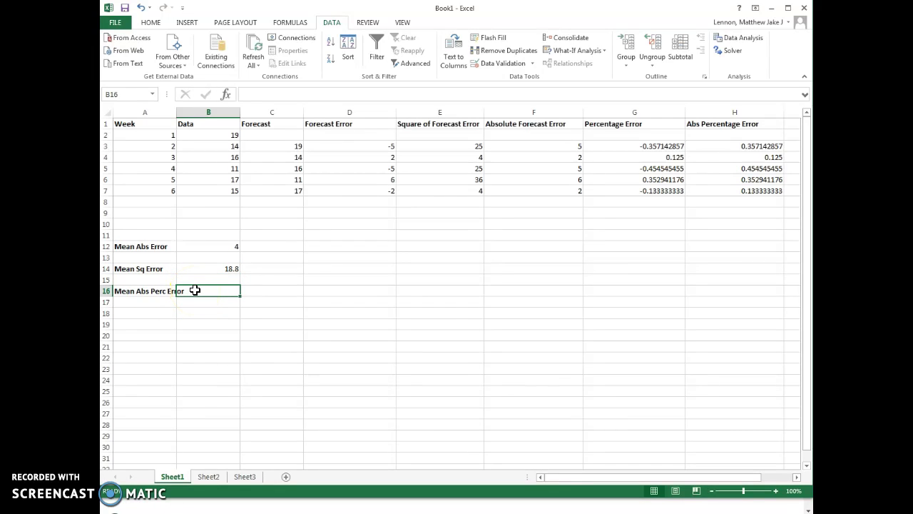
text(=av)
key(Tab)
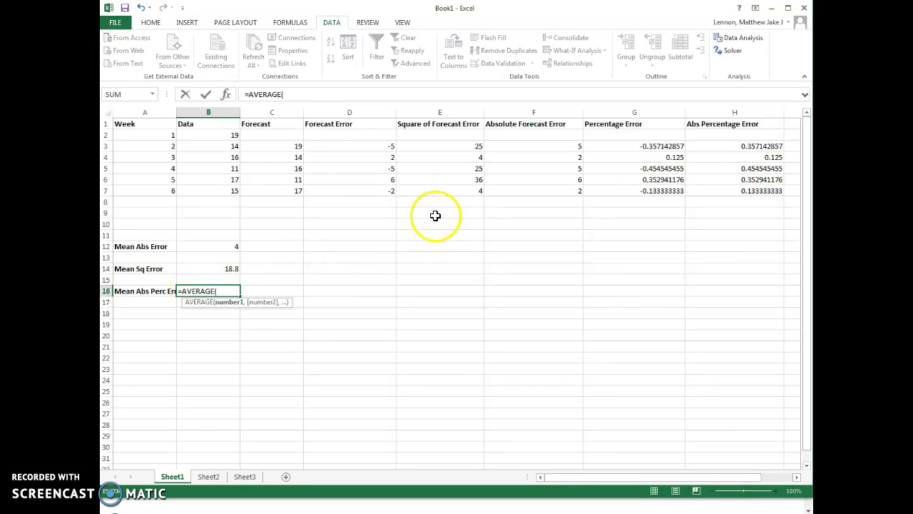
drag(713, 147, 716, 187)
key(Return)
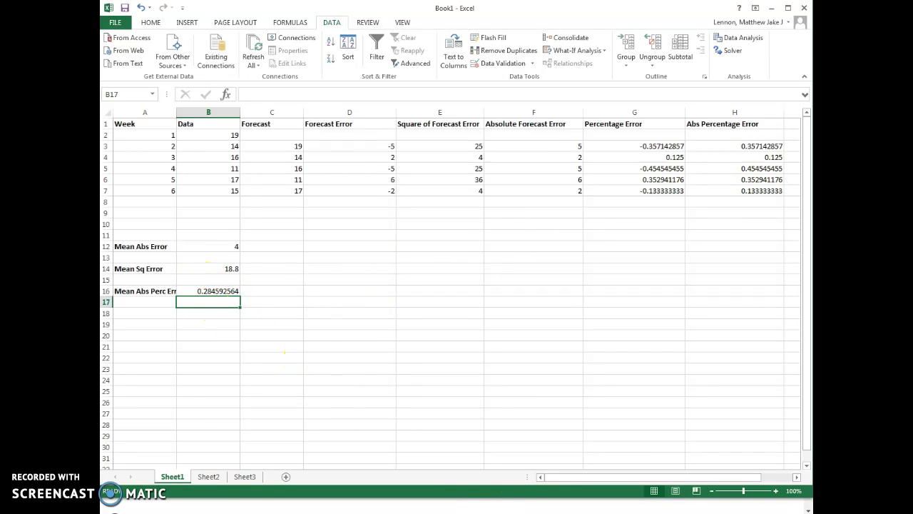
Fill MindTap's MAE box with 4 and MSE box with 18.8, then check week 6's value in Excel.
key(alt+Tab)
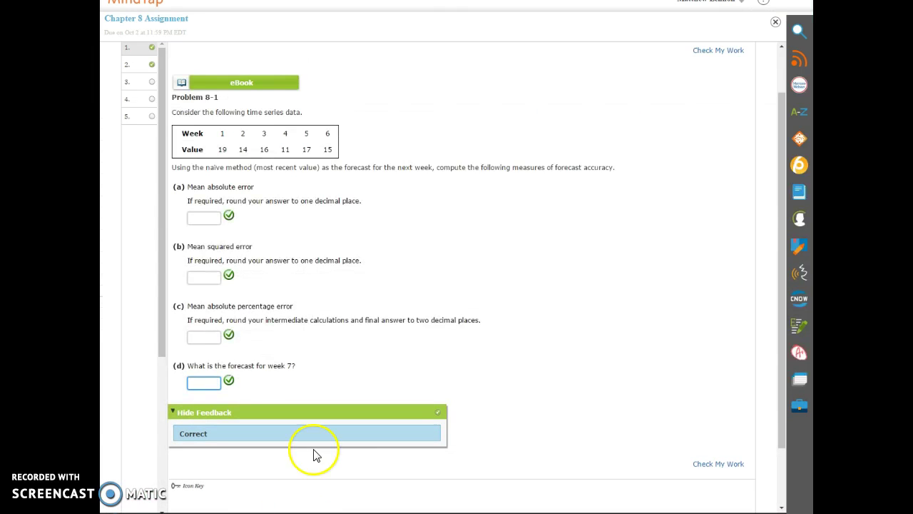
click(217, 220)
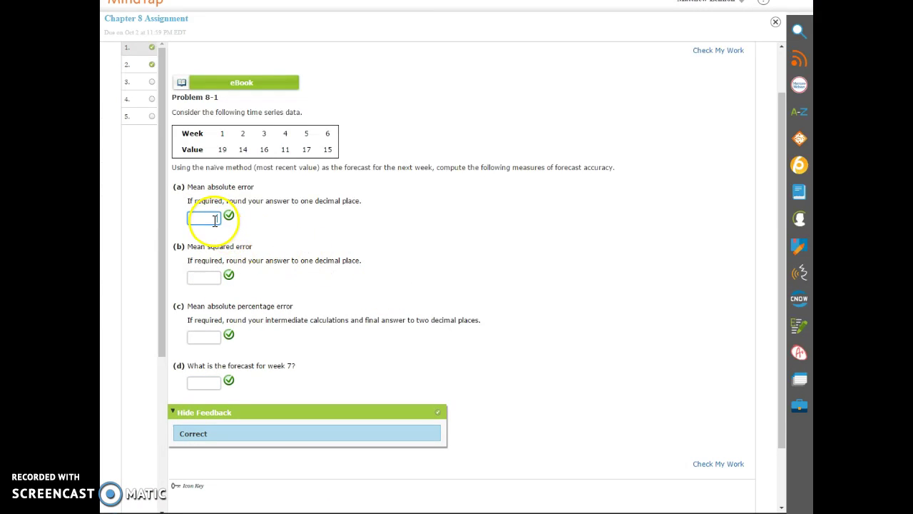
click(207, 278)
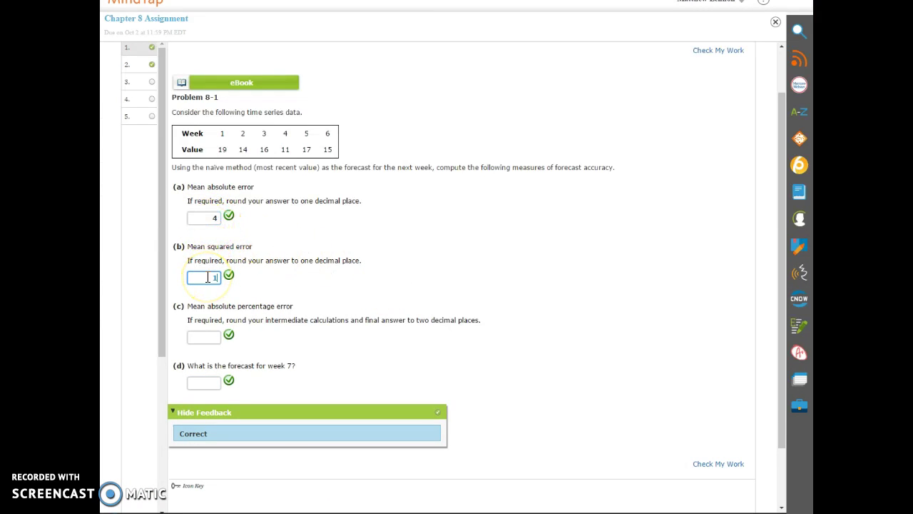
click(199, 338)
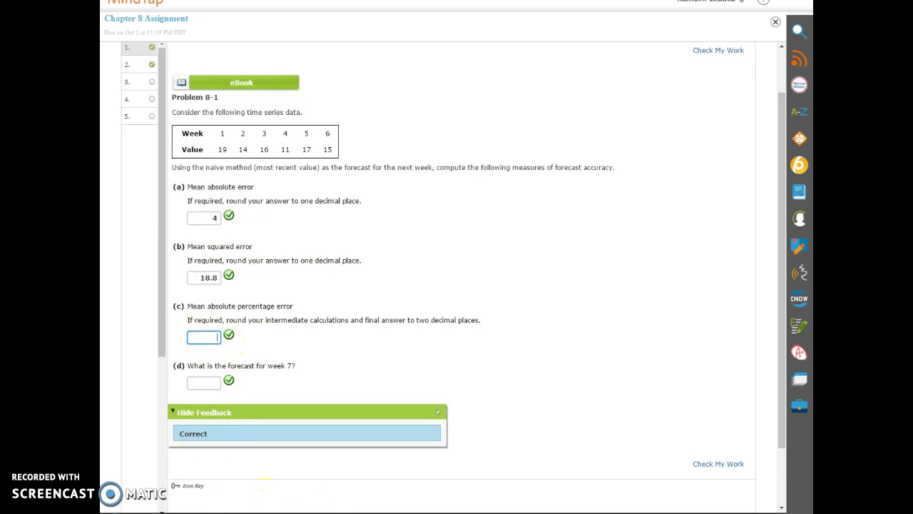
key(alt+Tab)
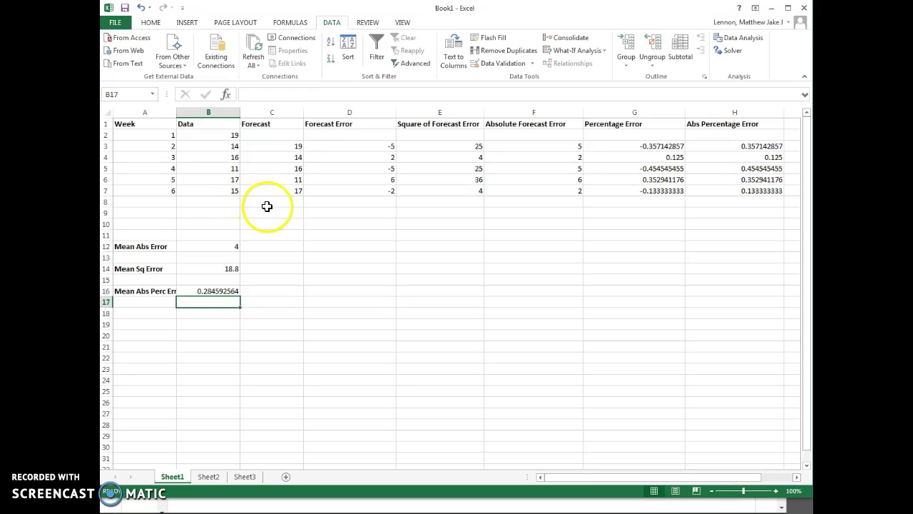
click(225, 191)
click(277, 210)
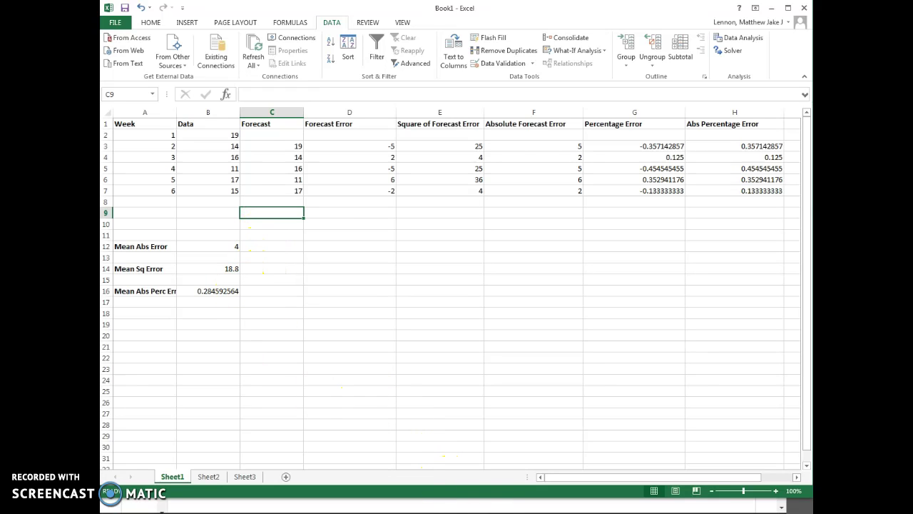
Enter 28.46 for MAPE and 15 for the week 7 forecast, then check the answers.
click(328, 510)
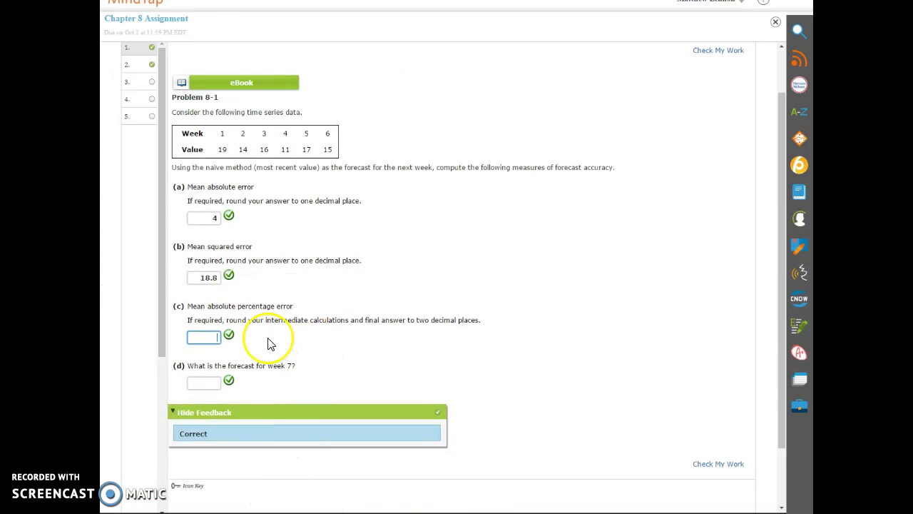
click(206, 337)
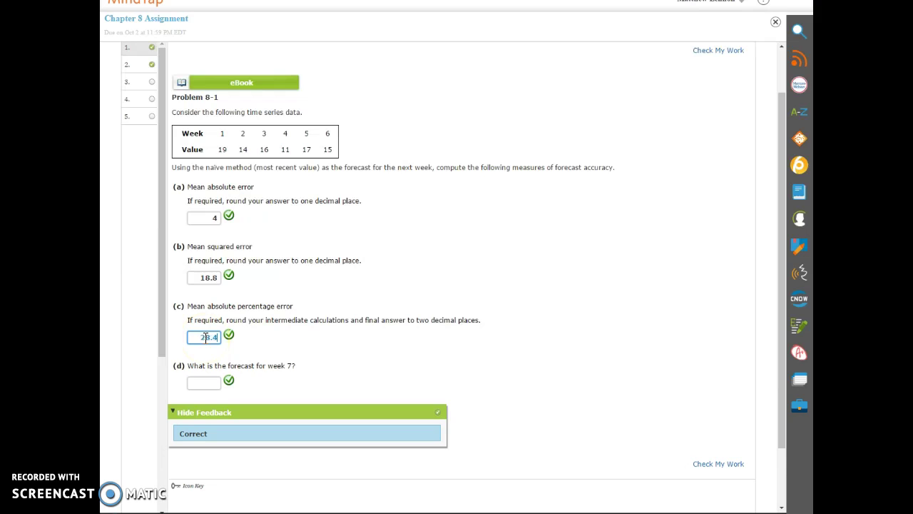
click(194, 381)
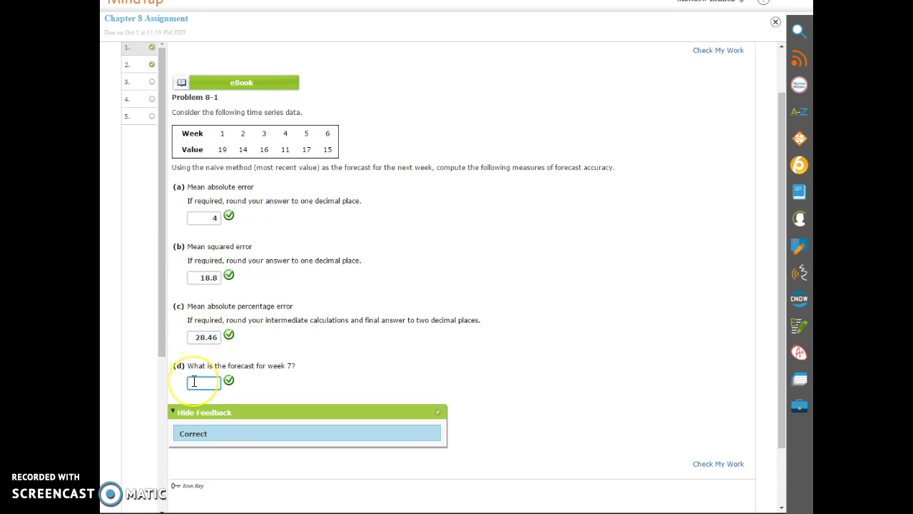
click(728, 465)
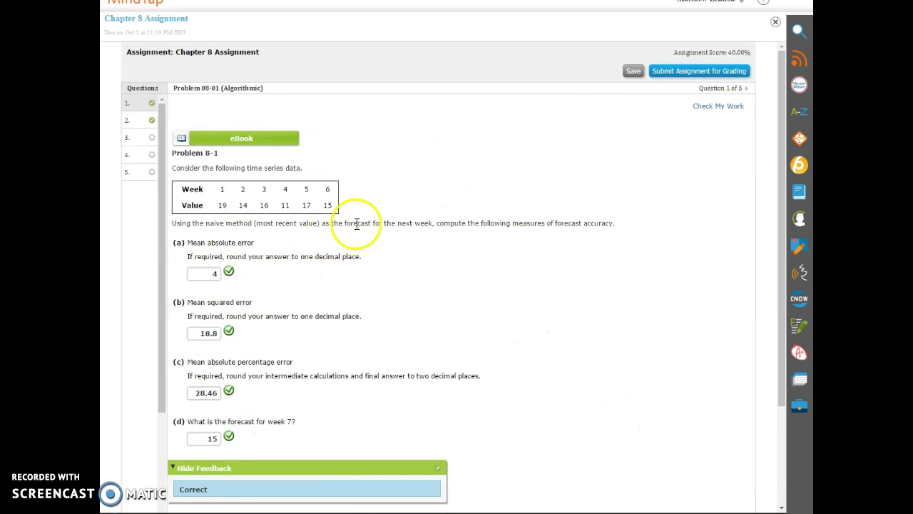
scroll(299, 342, up, 2)
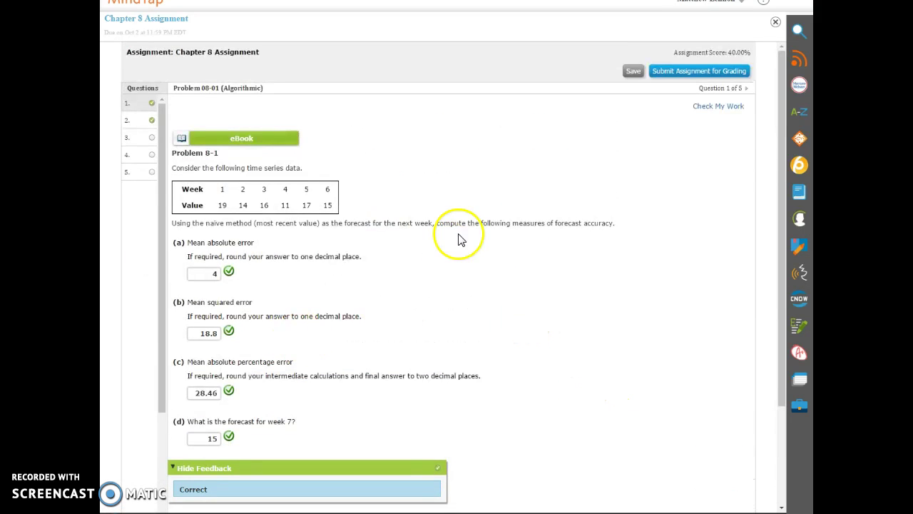
key(alt+Tab)
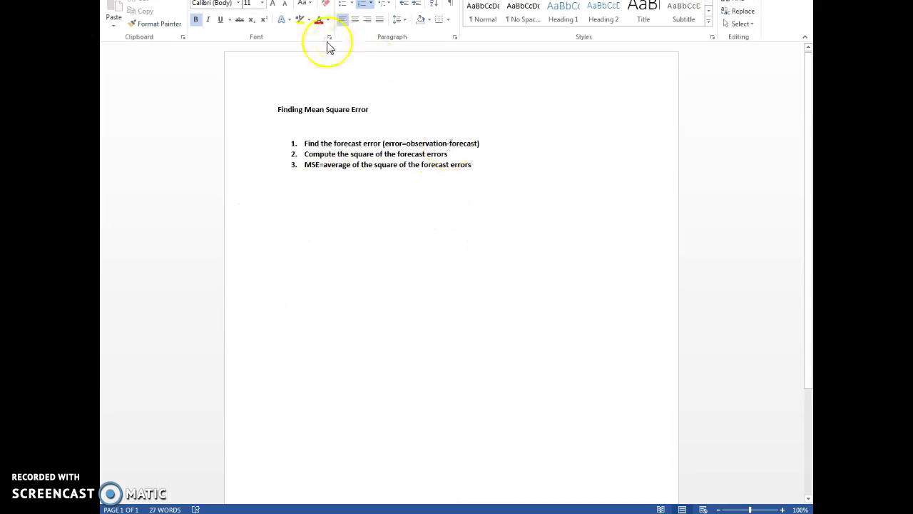